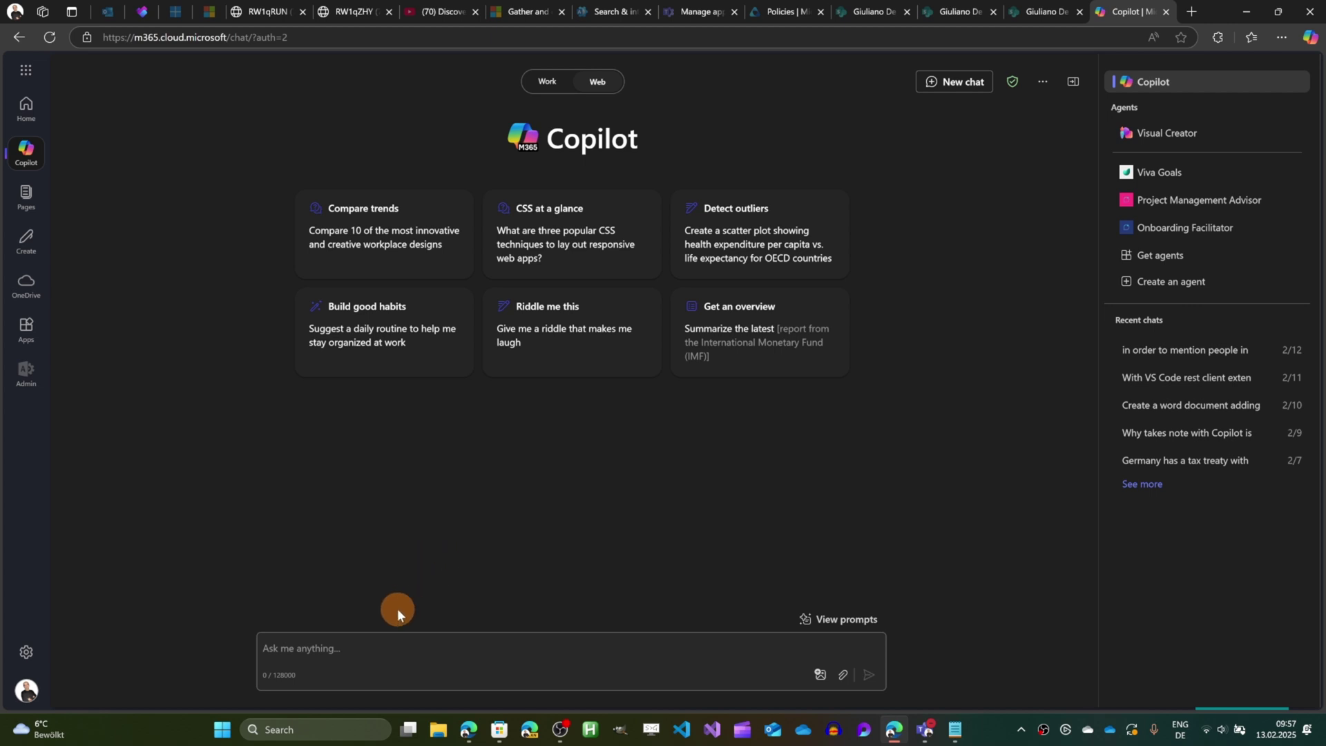
Paste the smartphone market share pie chart prompt, add 'using python' after 'pie chart', and send it.
click(340, 646)
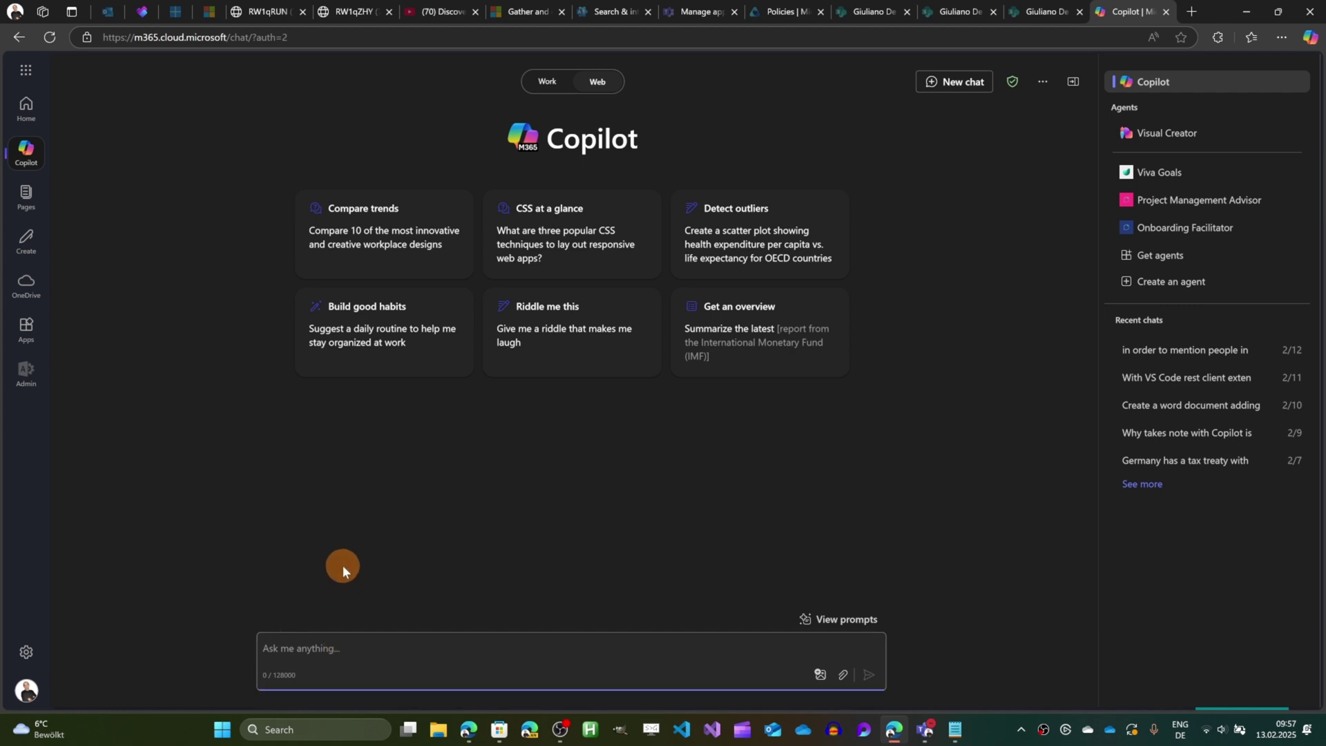
text(Create a pie chart showing the market share of smartphones in the United States?)
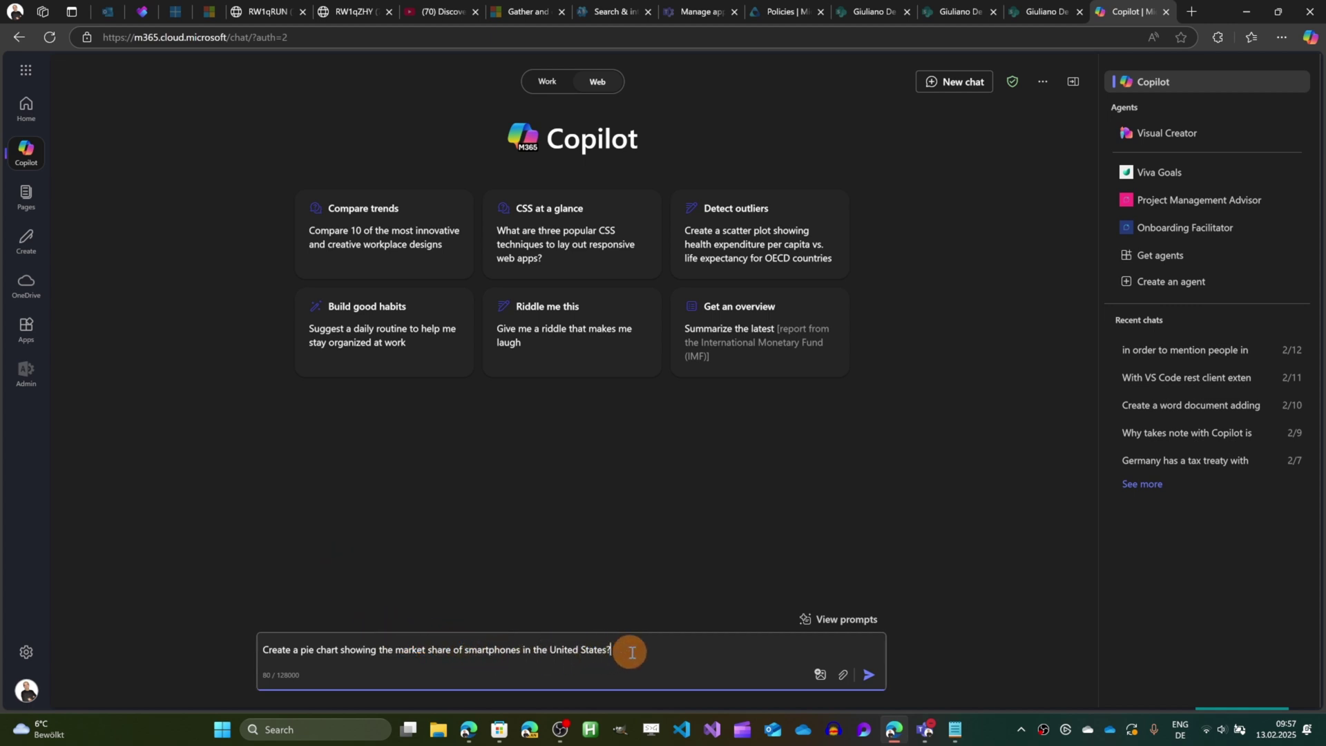
click(336, 650)
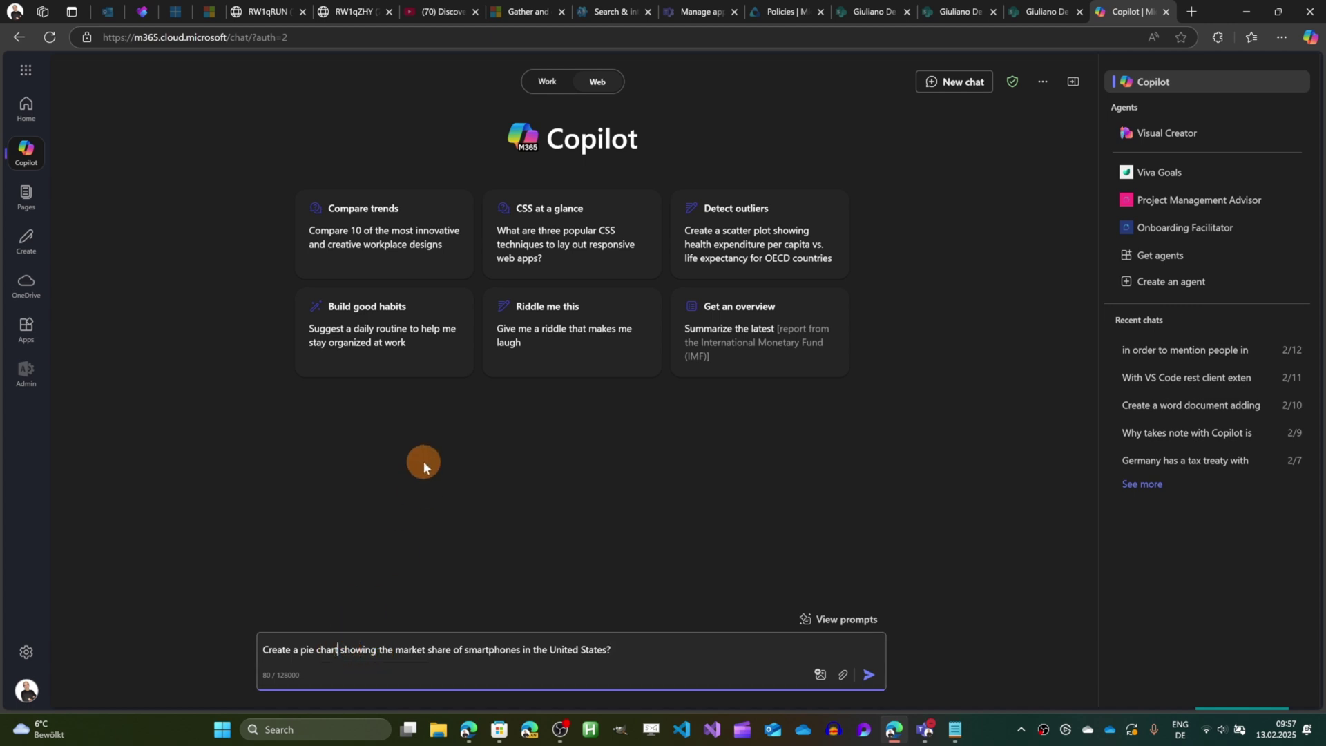
text(using )
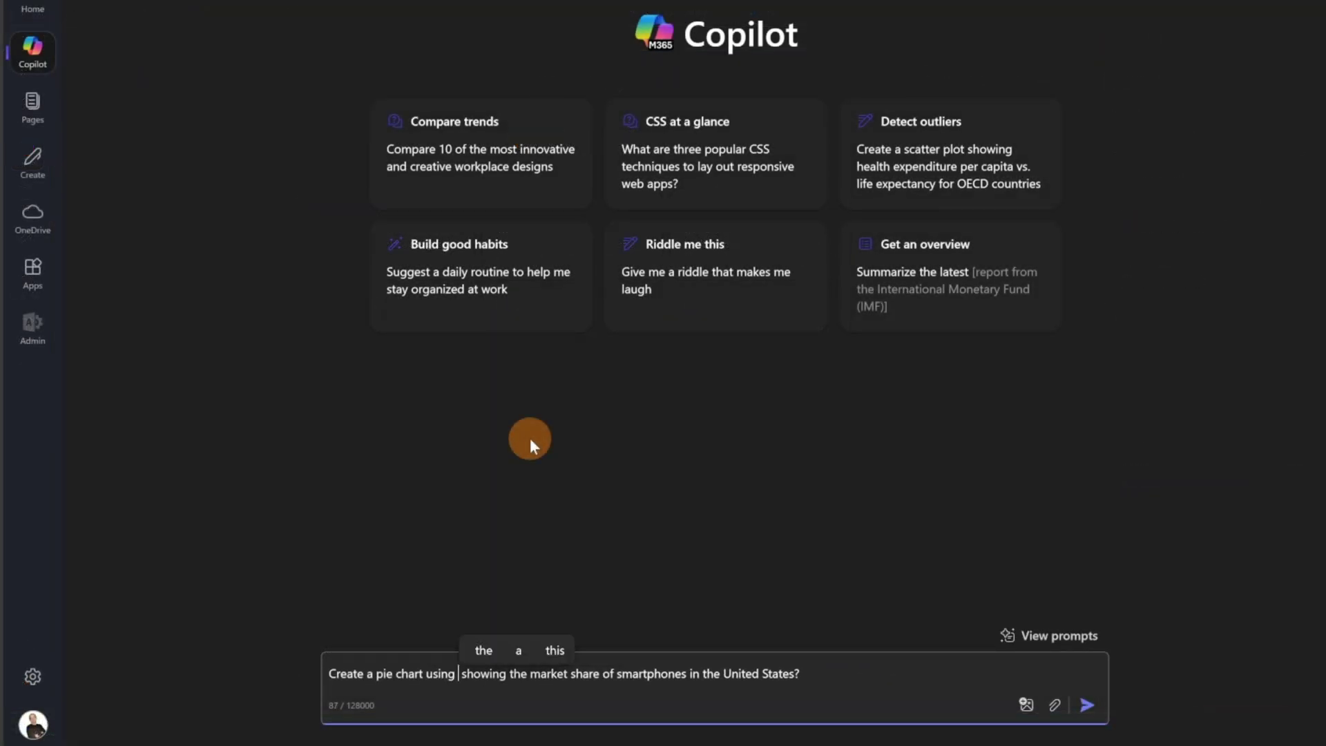
text(pythoo)
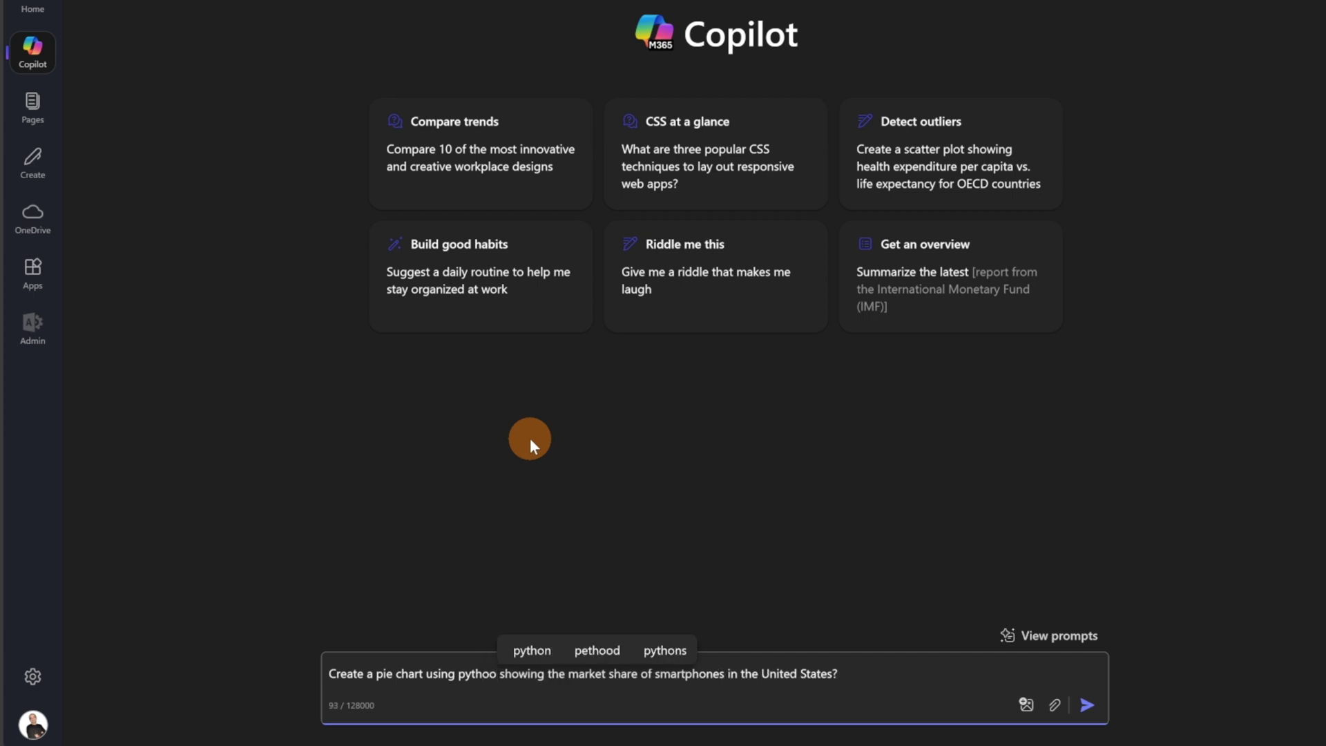
key(BackSpace)
text(n)
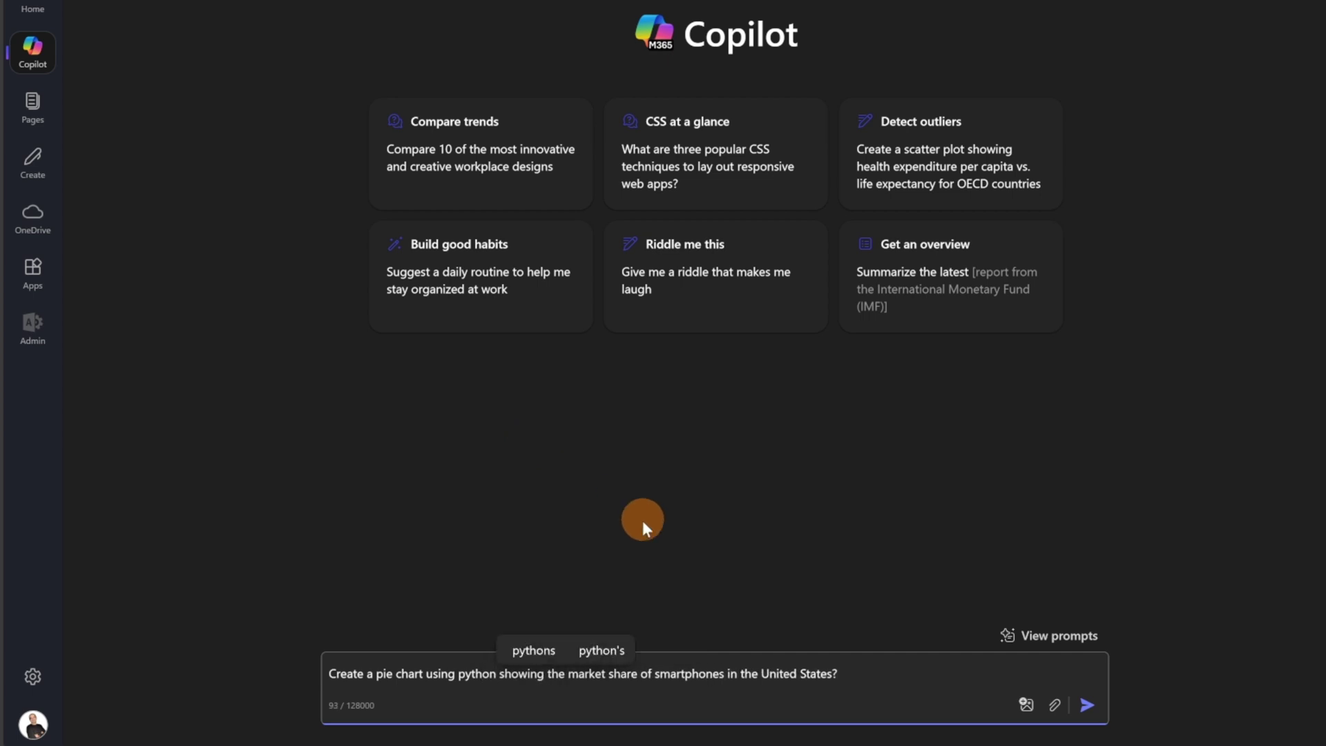
click(1090, 706)
click(1090, 705)
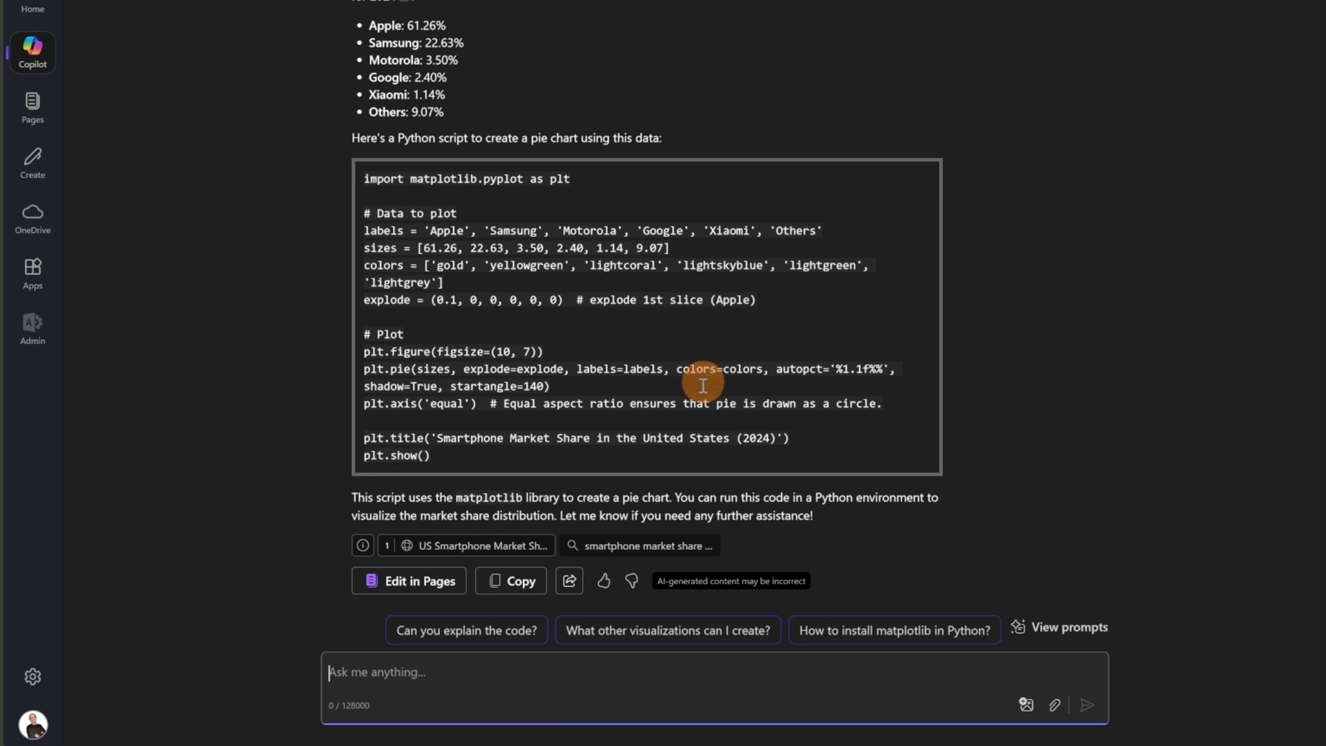
Replace the prompt with the Germany electric, thermal and hybrid car ownership question from clipboard history.
text(Create a pie chart showing the market share of smartphones in the United States?)
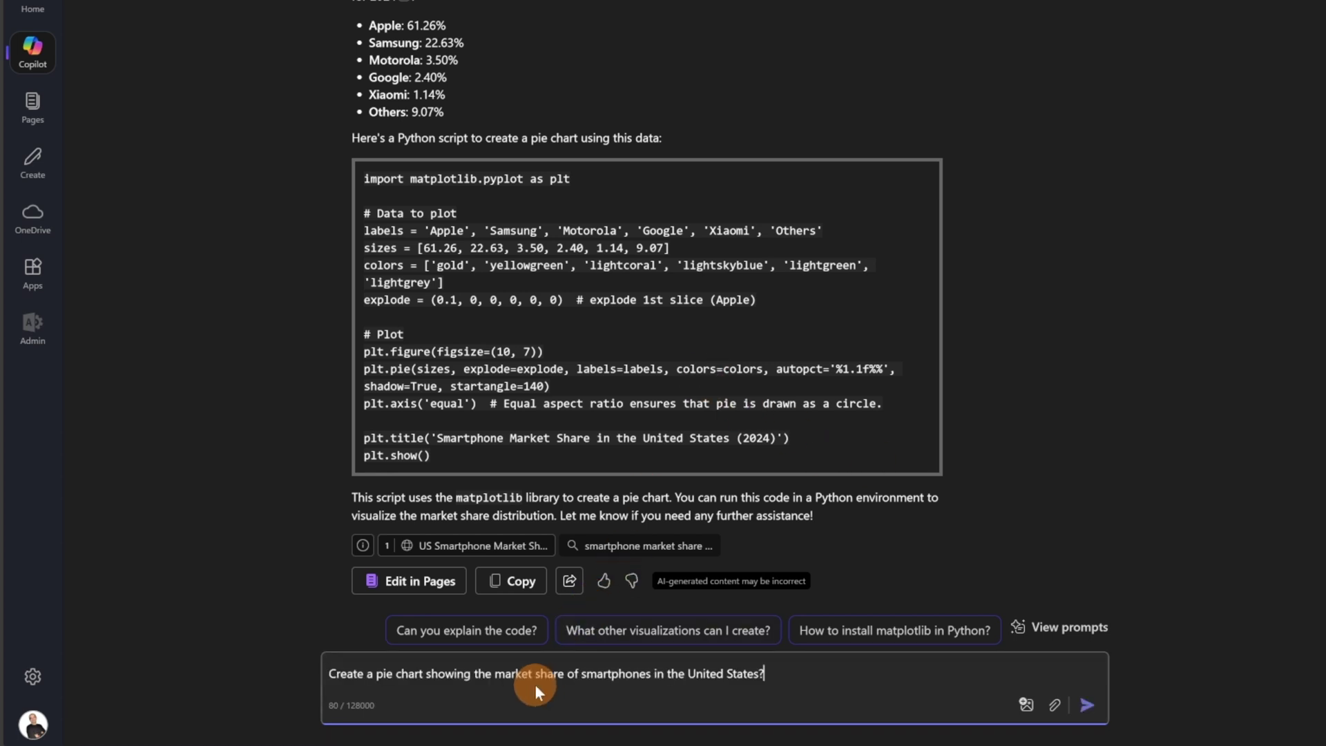
key(ctrl+Left)
key(ctrl+Left)
key(ctrl+Left)
key(ctrl+Left)
key(ctrl+Left)
key(ctrl+Left)
key(ctrl+Left)
key(ctrl+a)
key(BackSpace)
key(super+v)
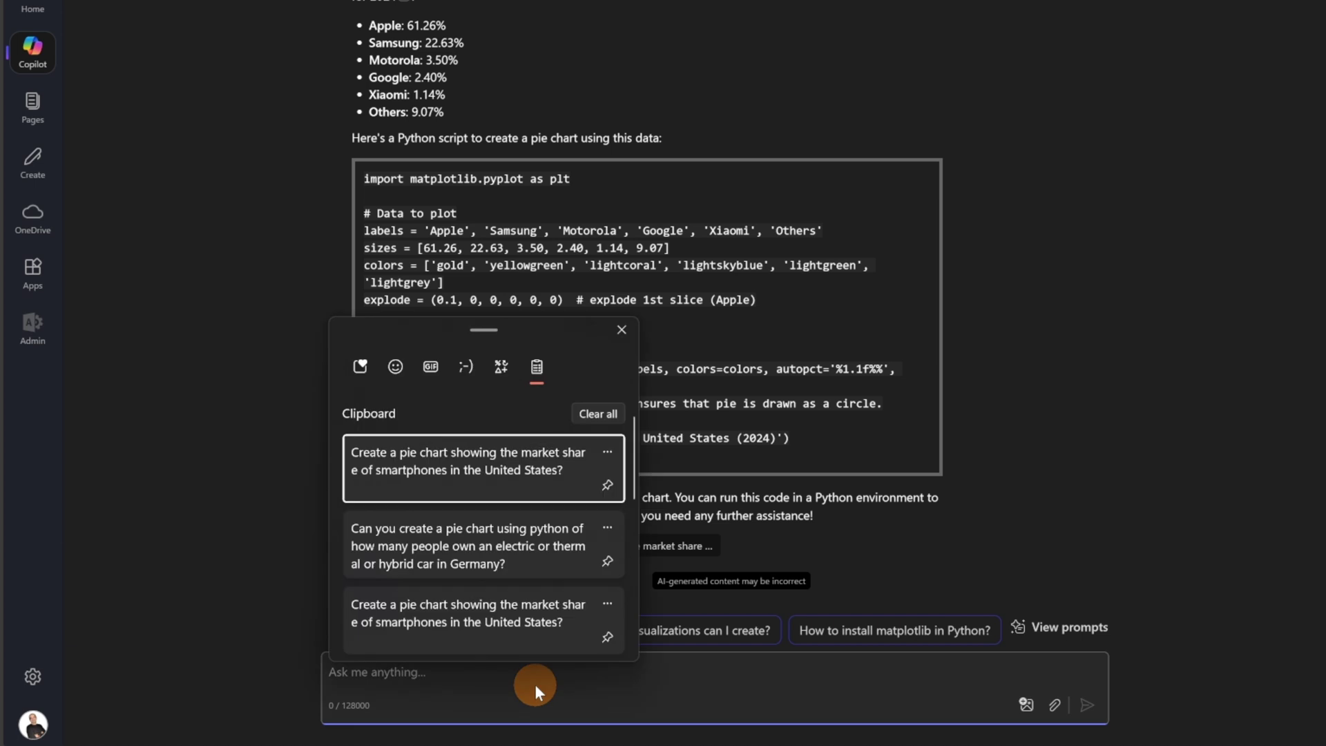
key(Down)
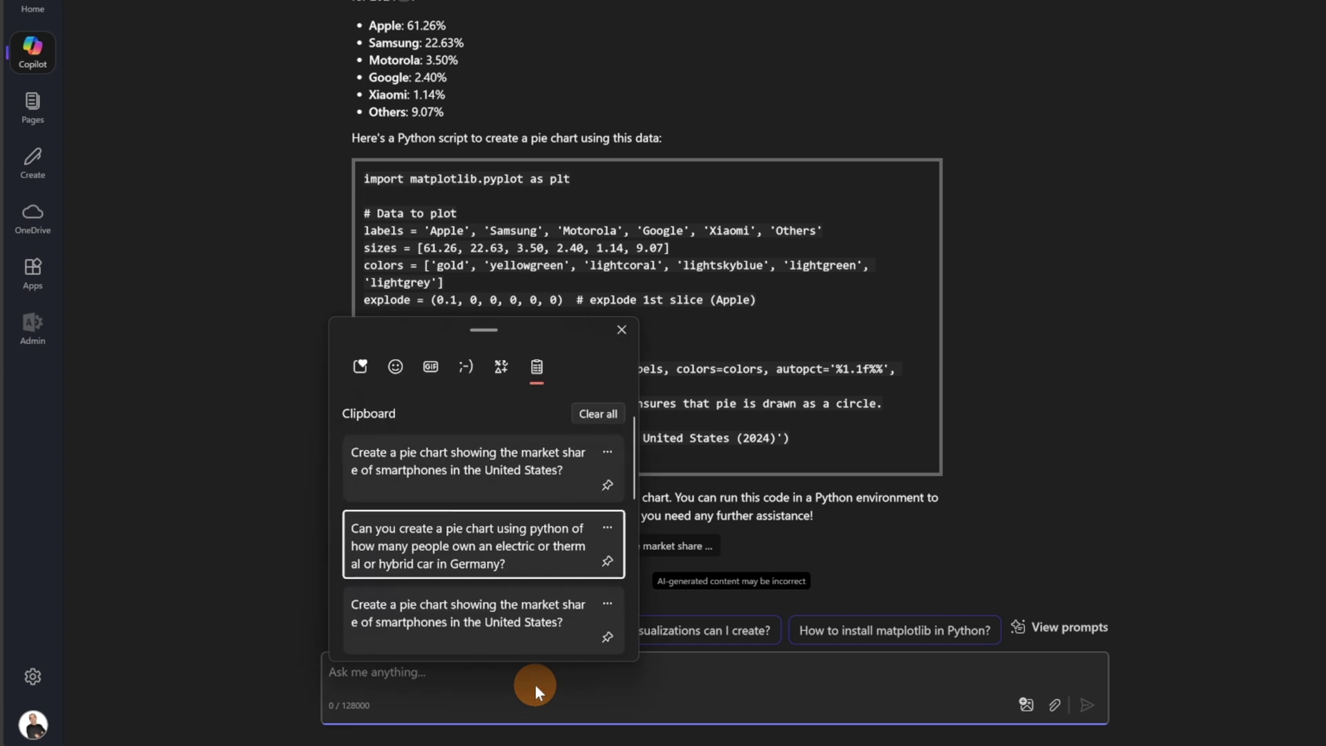
key(Return)
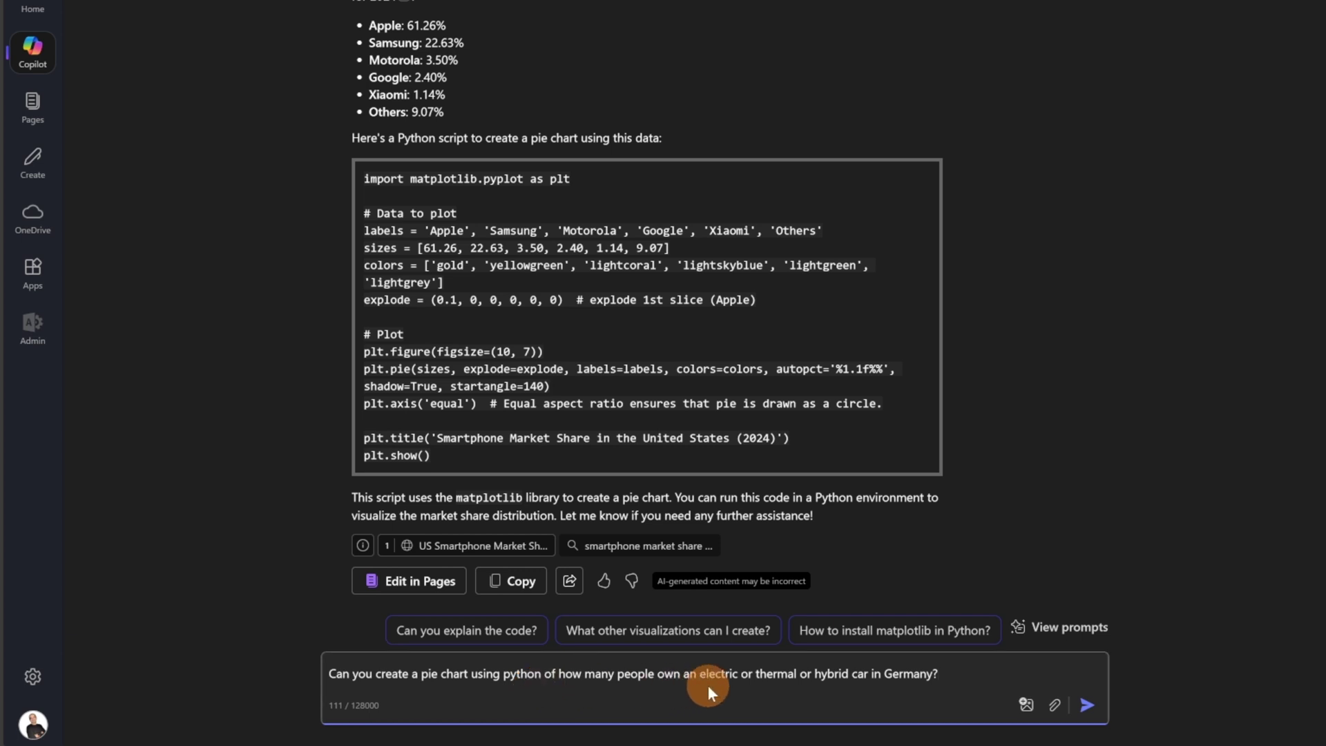
Send the Germany car question, then repaste it with 'using python' replaced by 'and give me the image of it'.
click(1089, 706)
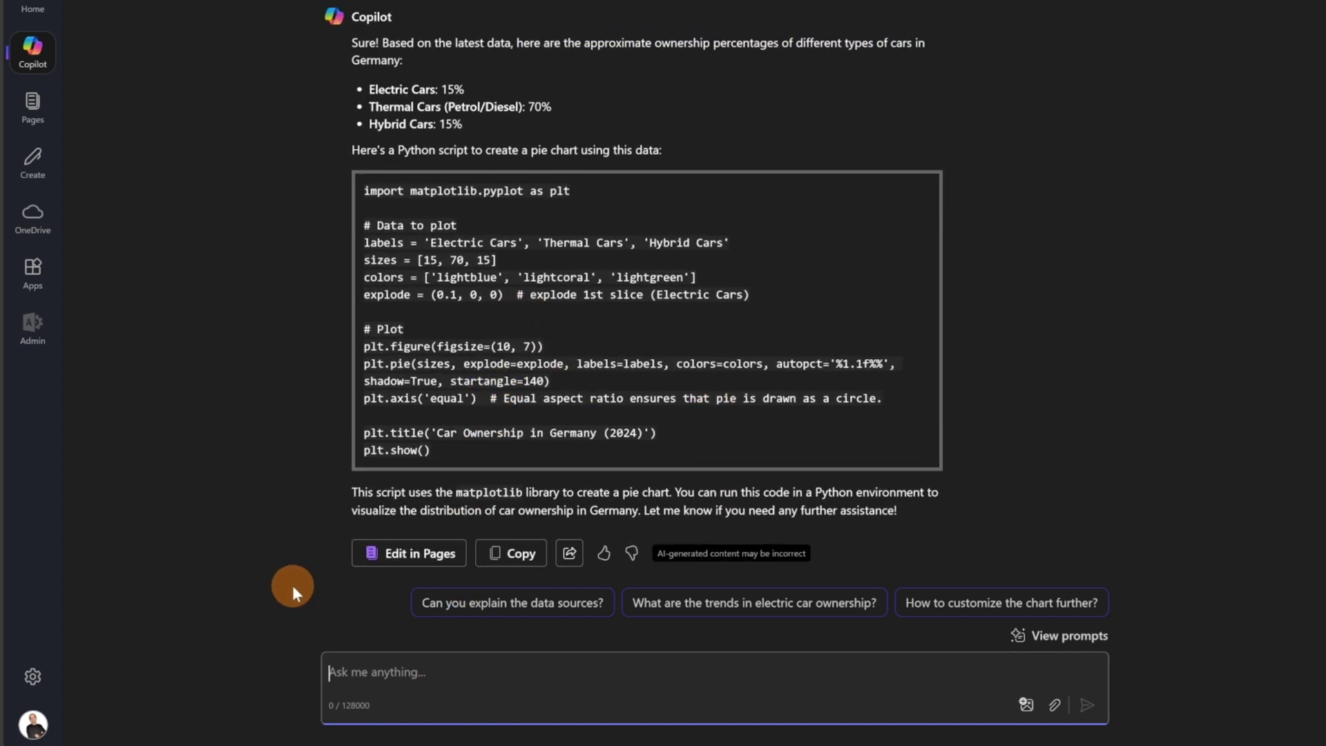
text(Can you create a pie chart using python of how many people own an electric or thermal or hybrid car in Germany?)
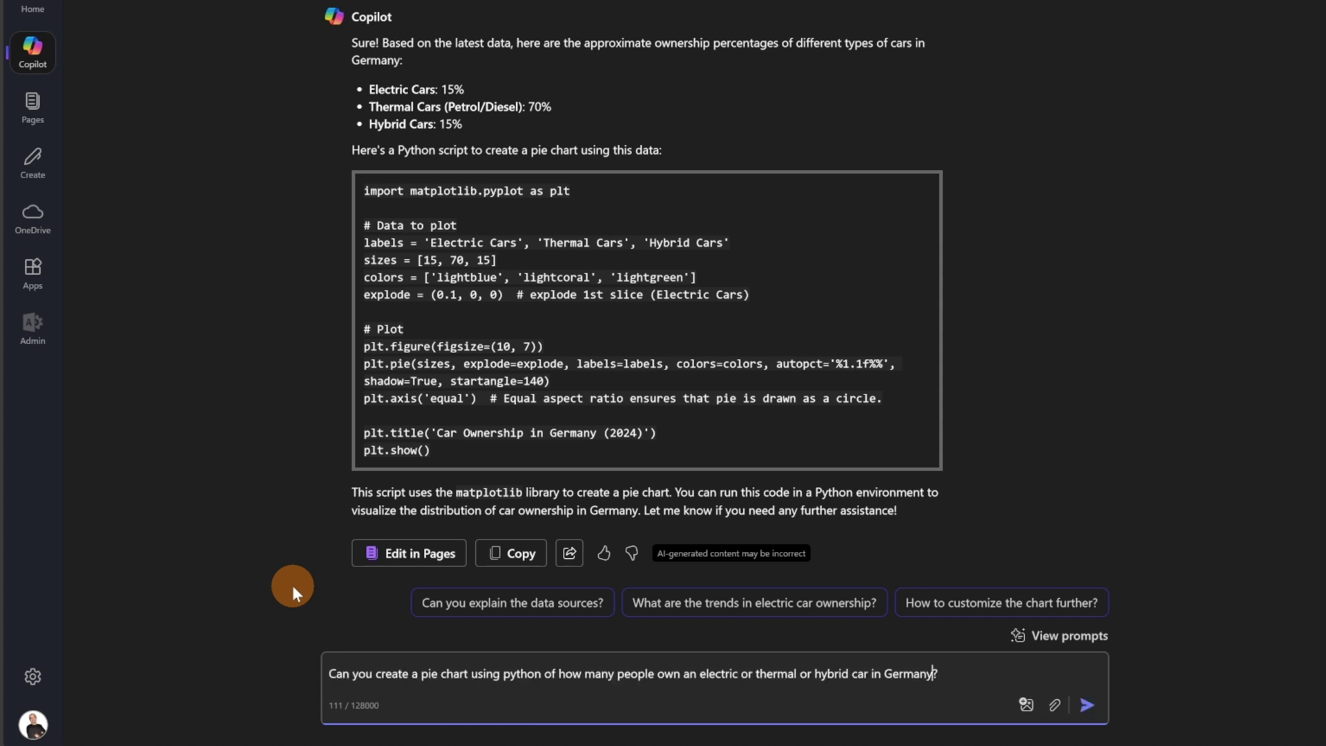
key(ctrl+Left)
key(ctrl+Left)
key(ctrl+Left)
key(ctrl+Left)
key(ctrl+Left)
key(ctrl+Left)
key(ctrl+Left)
key(ctrl+Left)
key(ctrl+Left)
key(ctrl+Left)
key(ctrl+Left)
key(ctrl+Left)
key(ctrl+Left)
key(ctrl+Left)
key(ctrl+shift+Left)
key(ctrl+shift+Left)
text(and )
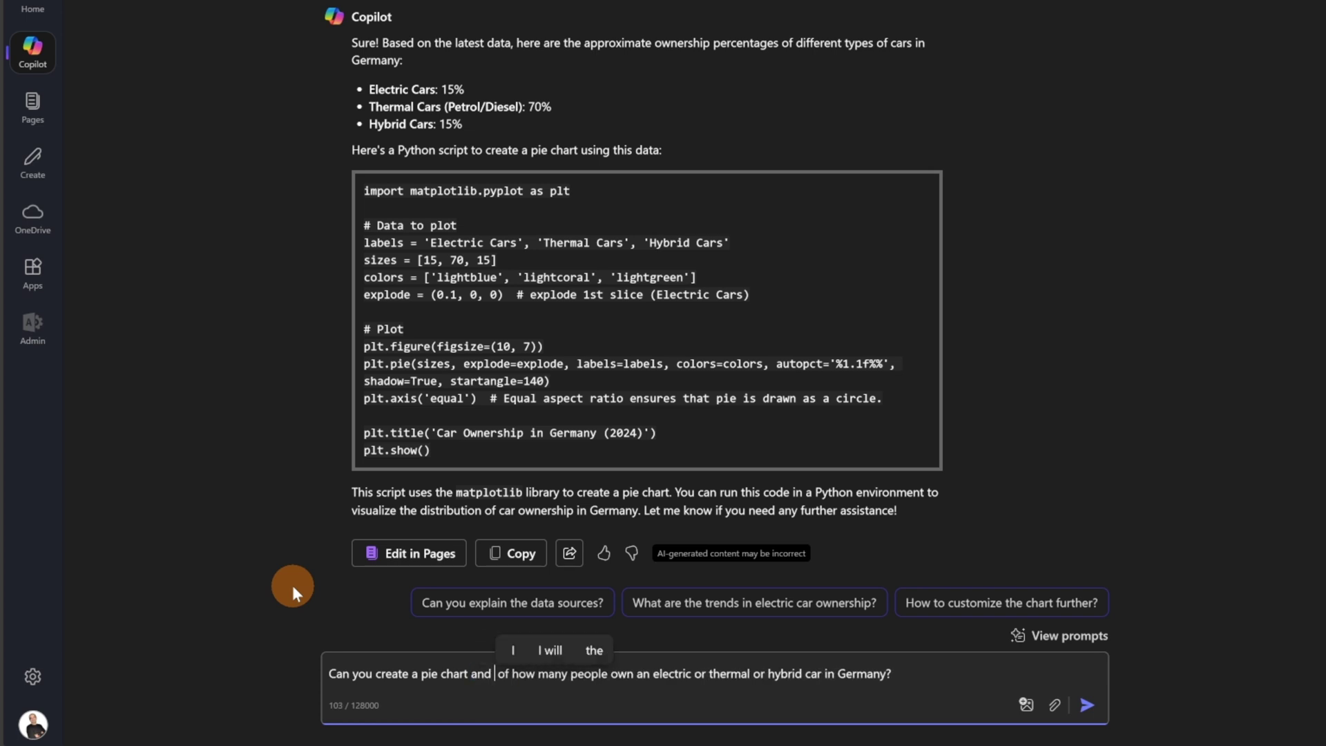
text(give )
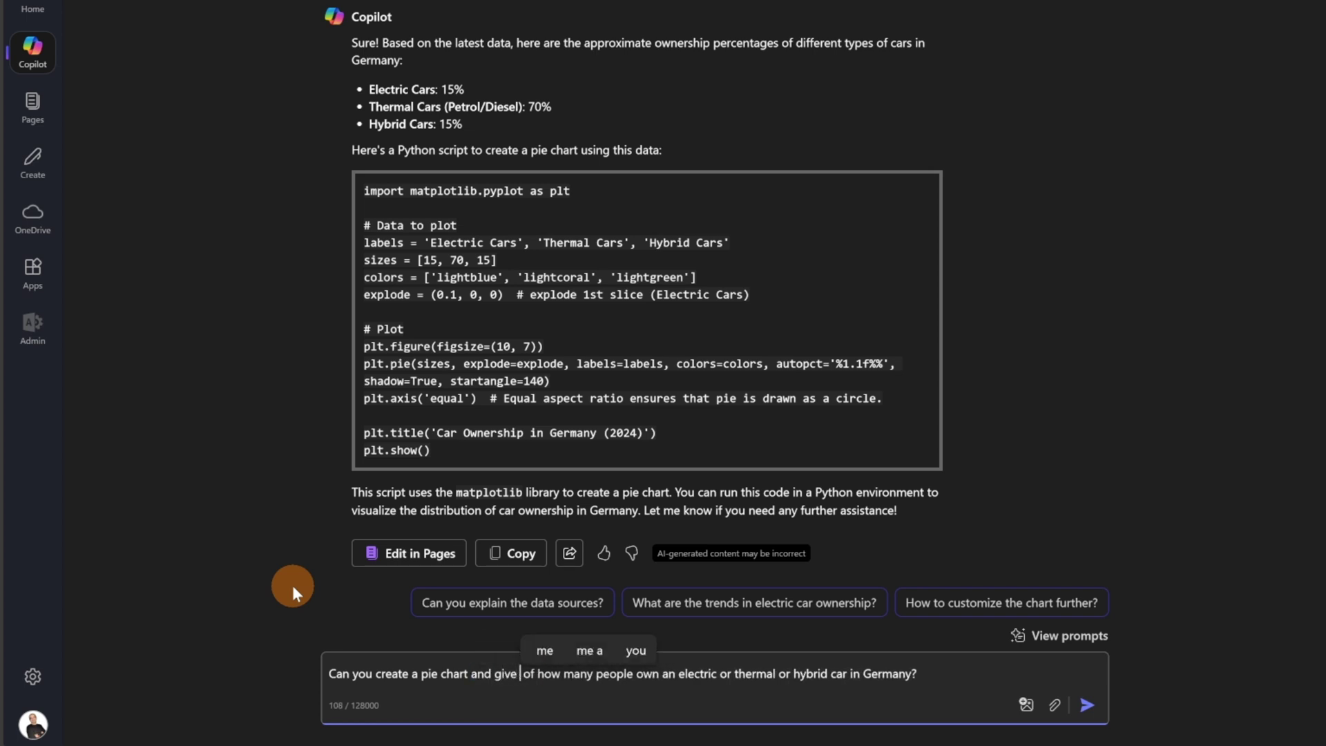
text(me the )
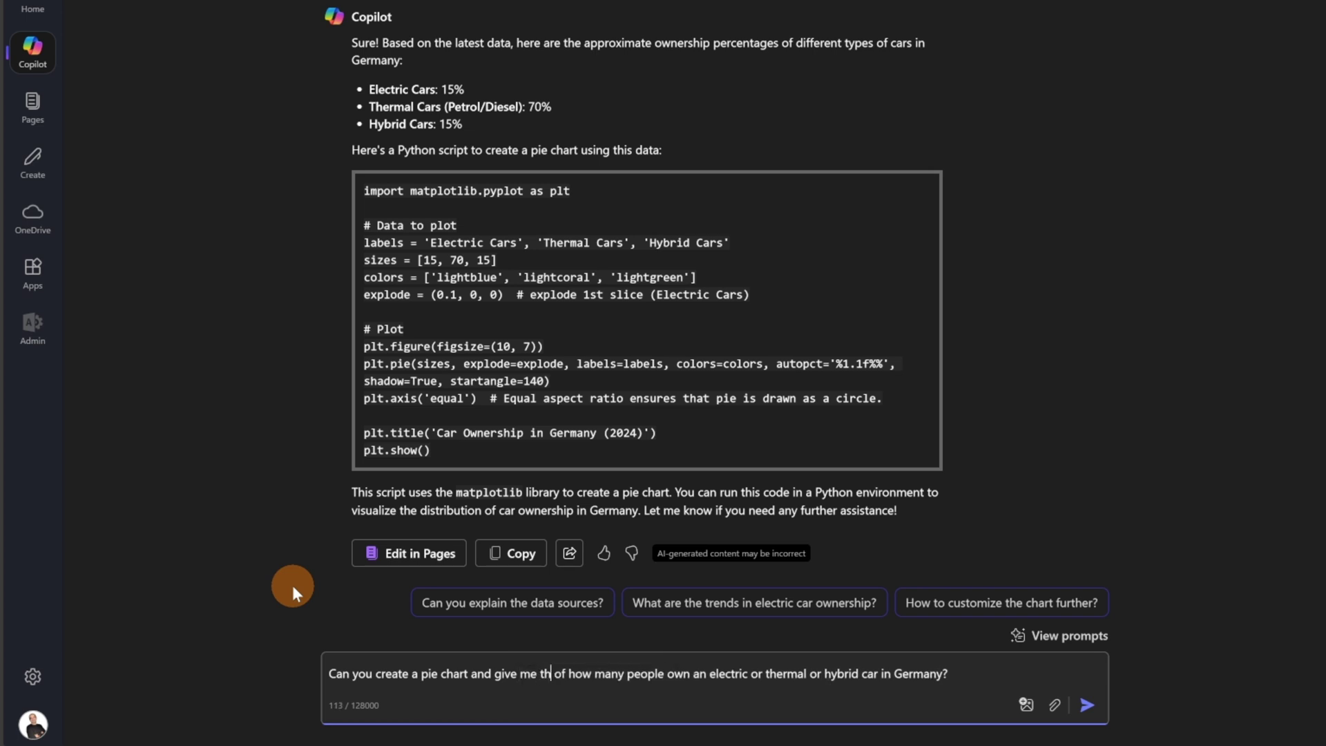
text(image of )
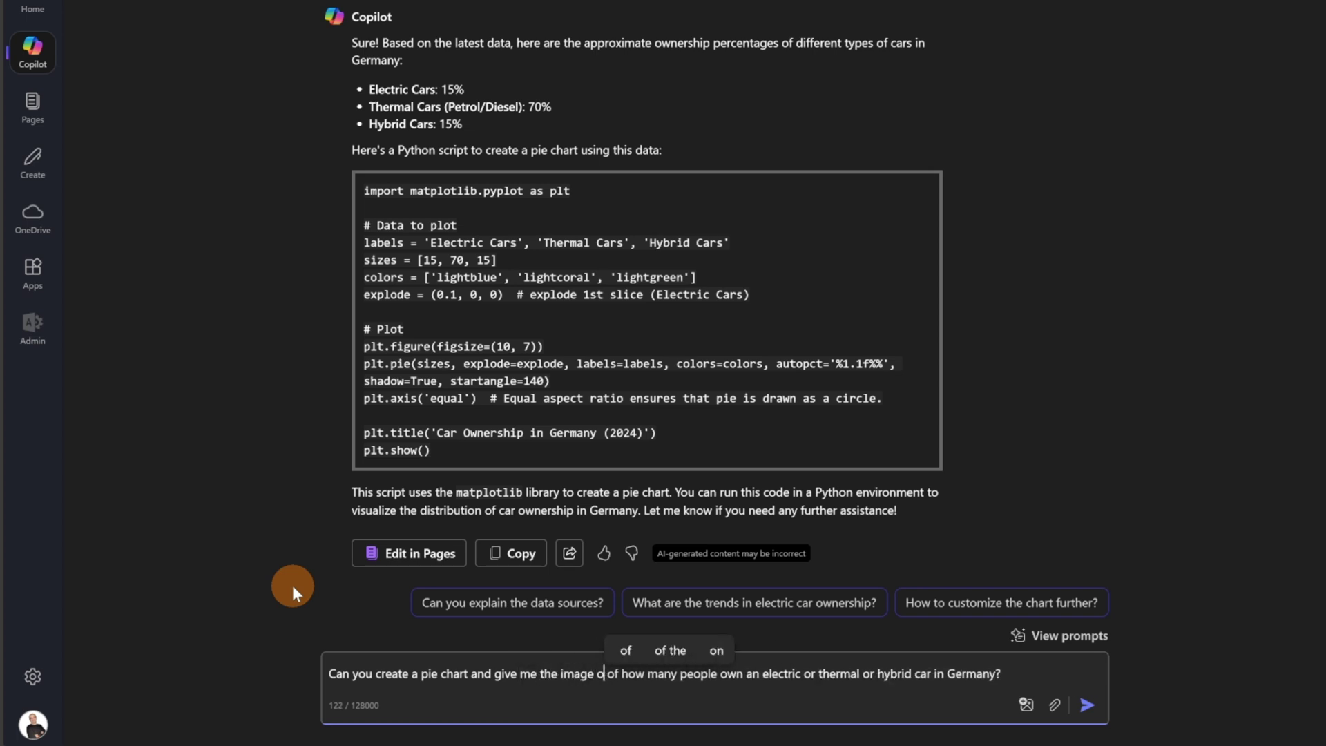
text(it)
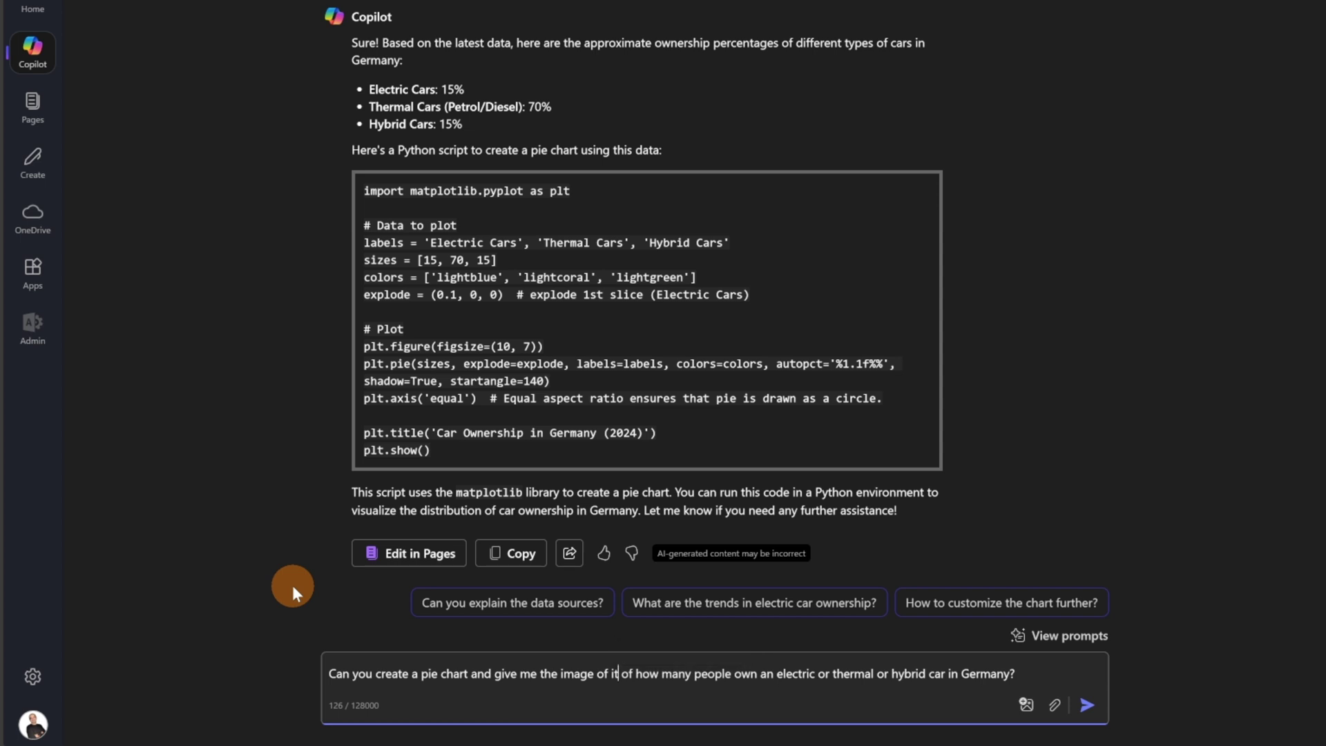
Send the German car ownership pie chart image request to Copilot.
key(Return)
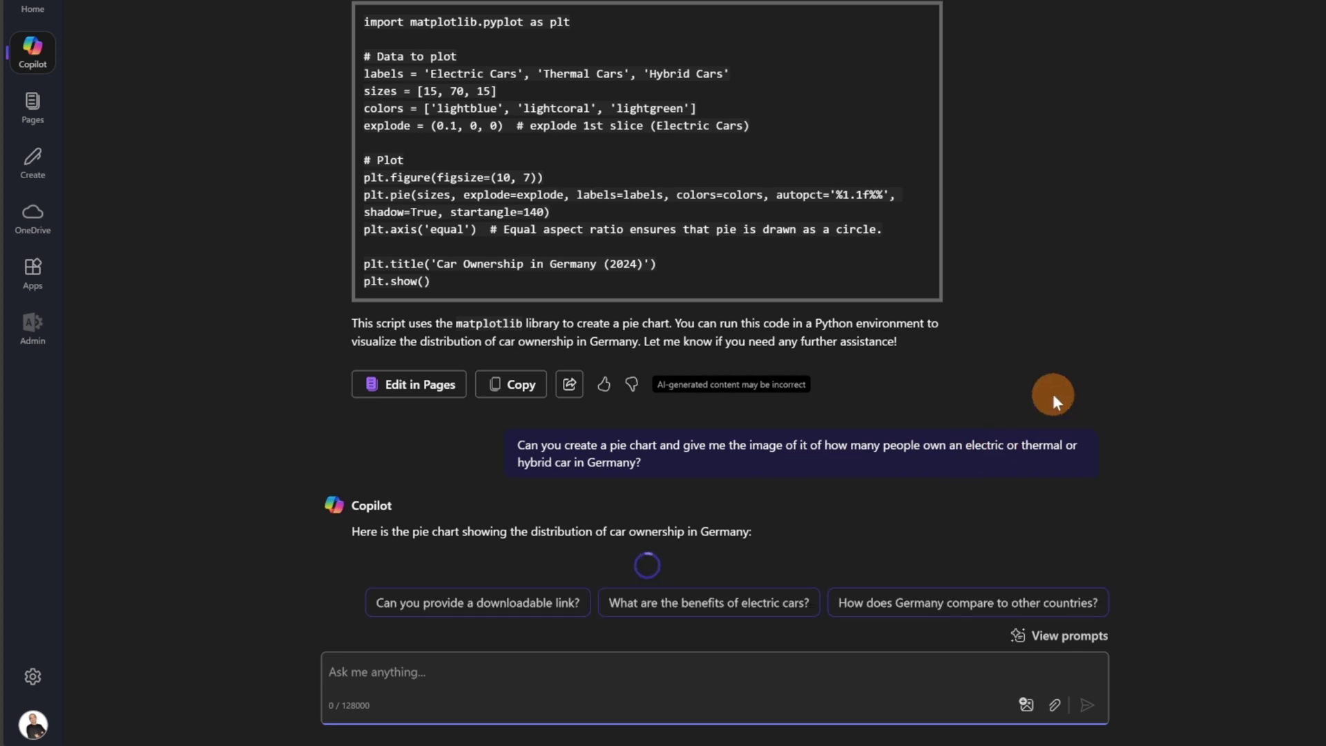
Bring up the options menu on the rendered 'Car Ownership in Germany (2024)' pie chart and review the reply.
scroll(1047, 384, down, 1)
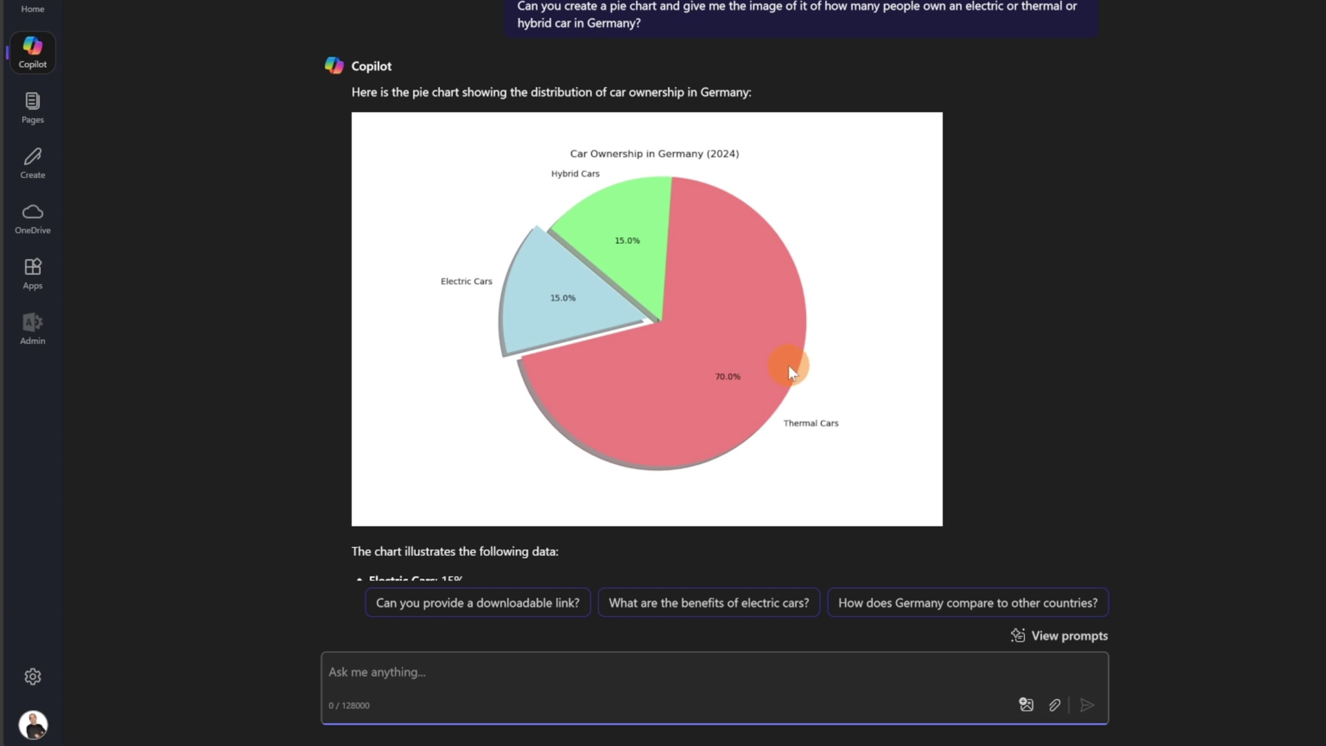
right_click(699, 355)
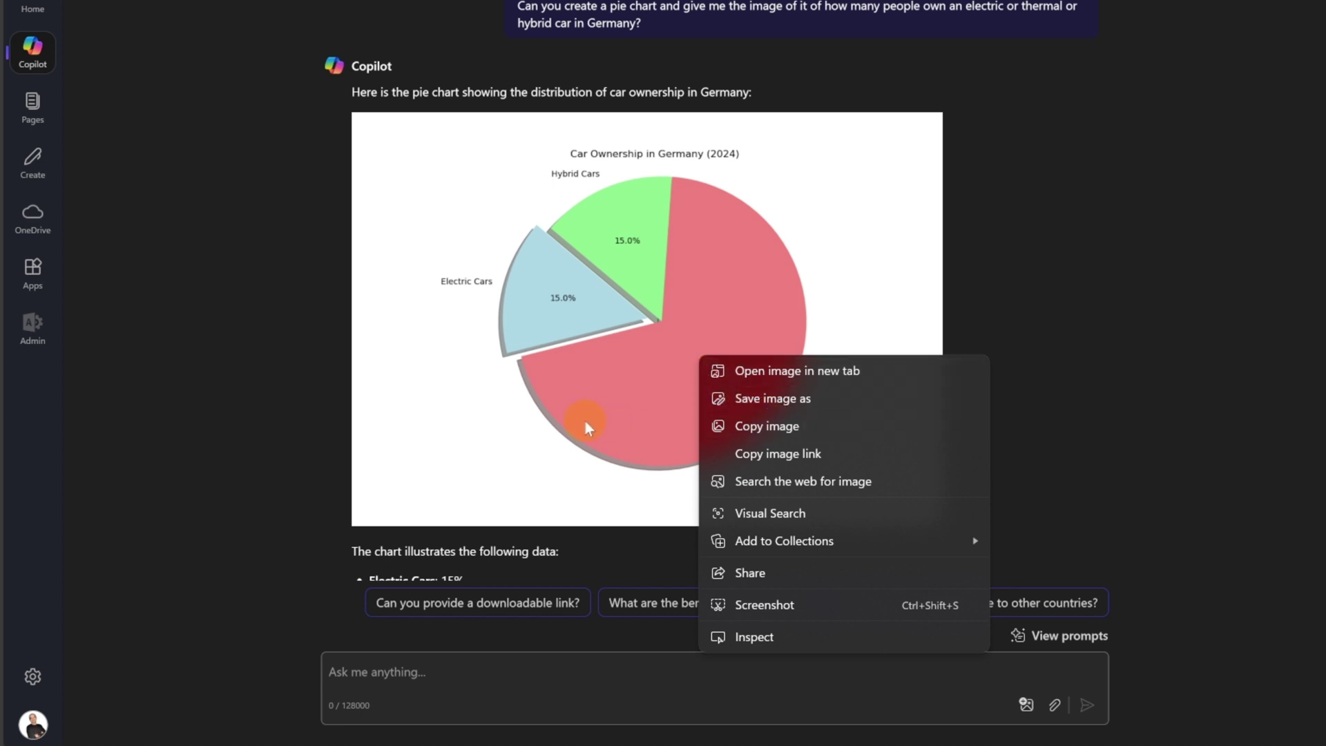
scroll(584, 422, down, 2)
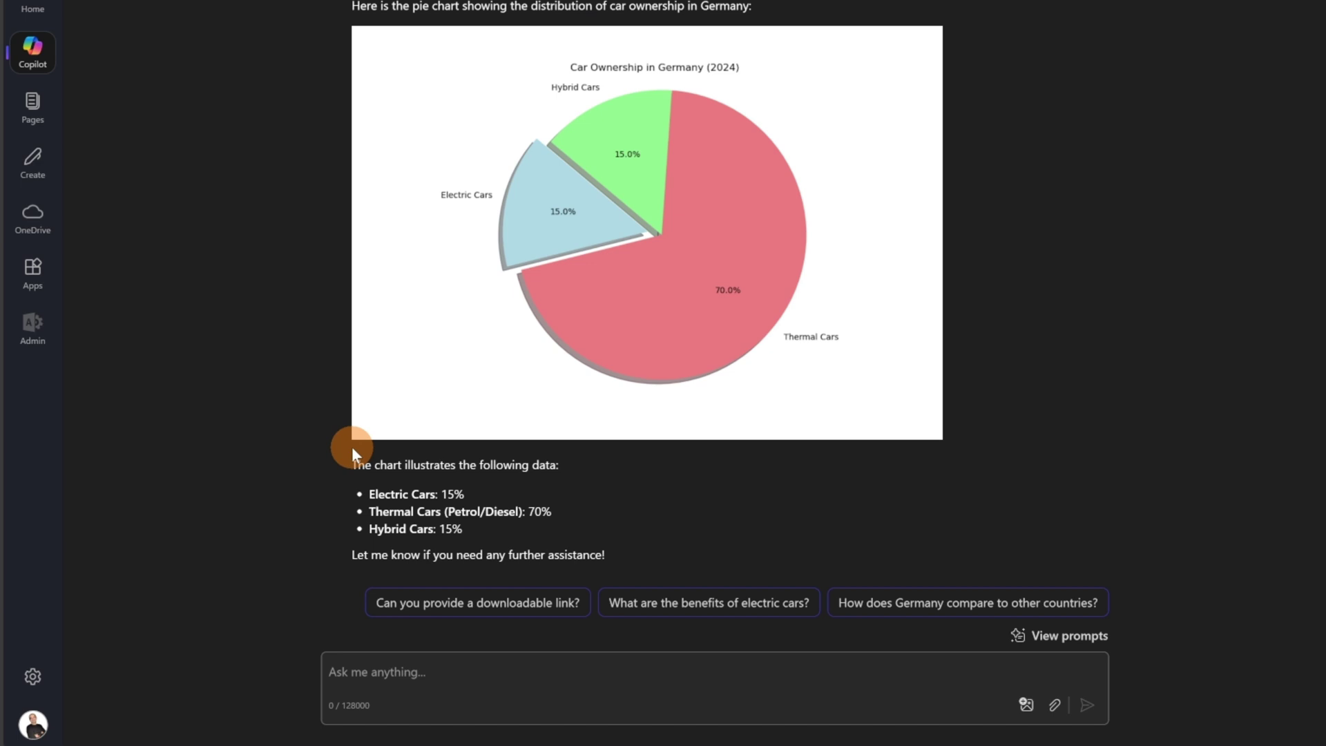
scroll(351, 446, down, 1)
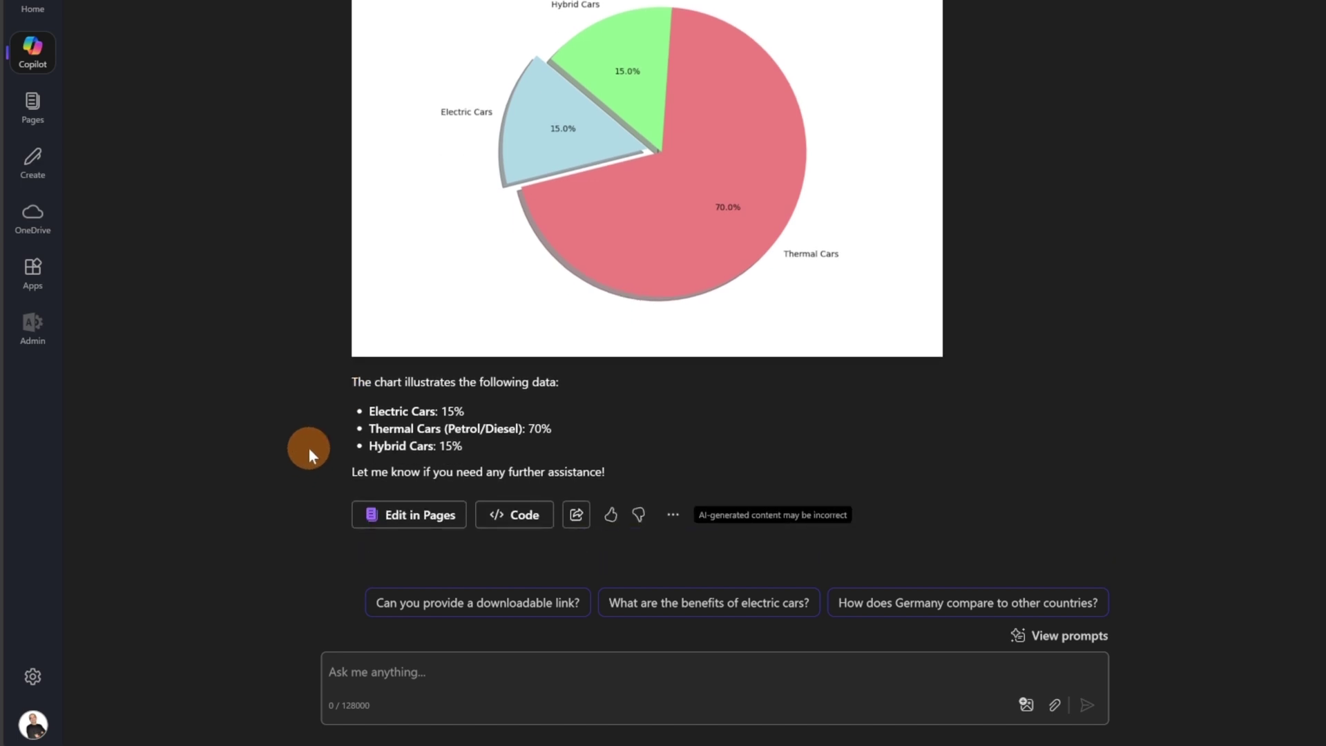
scroll(308, 448, up, 7)
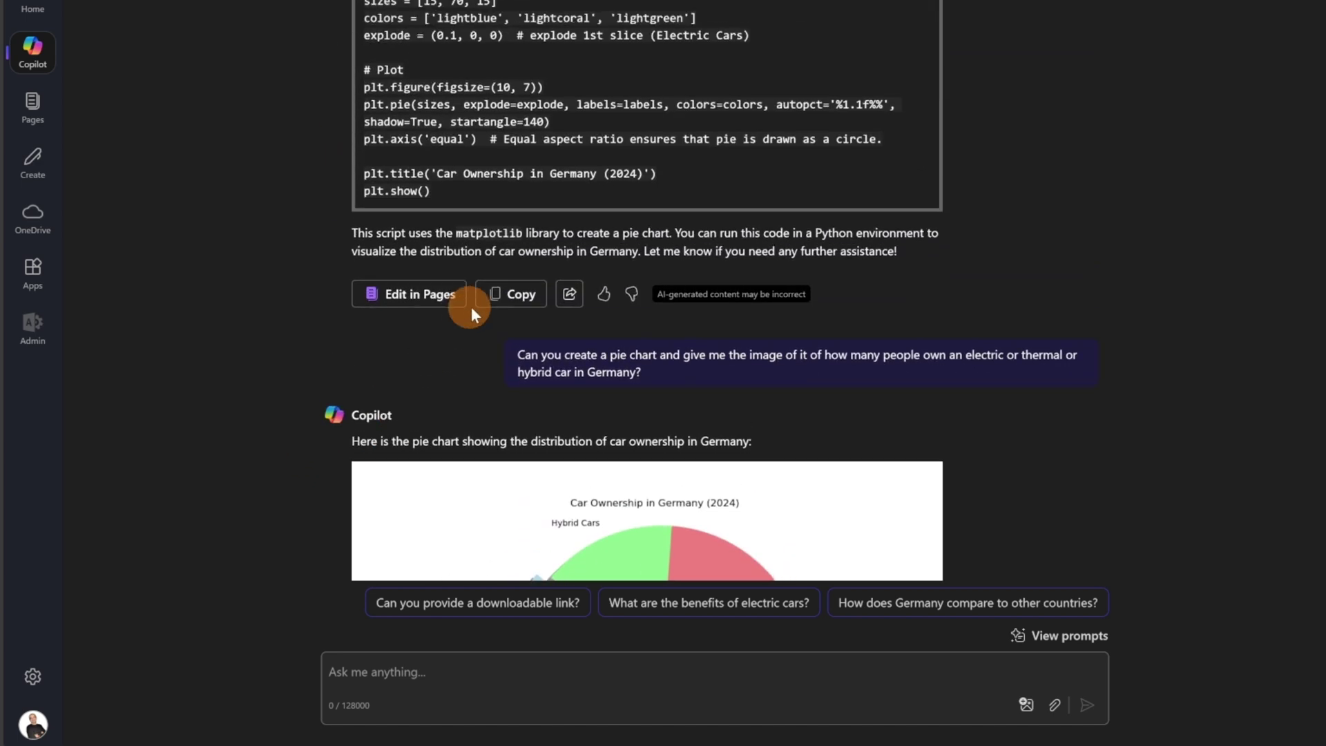
scroll(591, 318, up, 6)
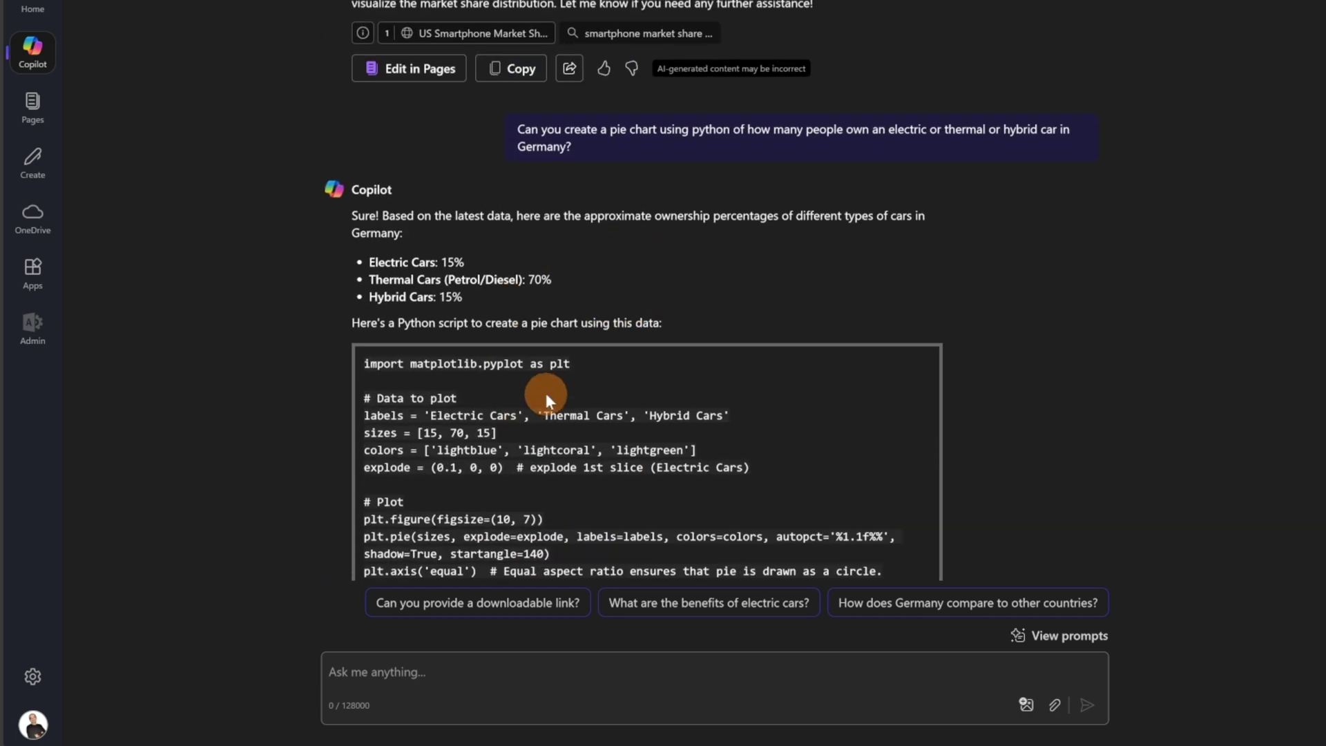
scroll(546, 393, down, 12)
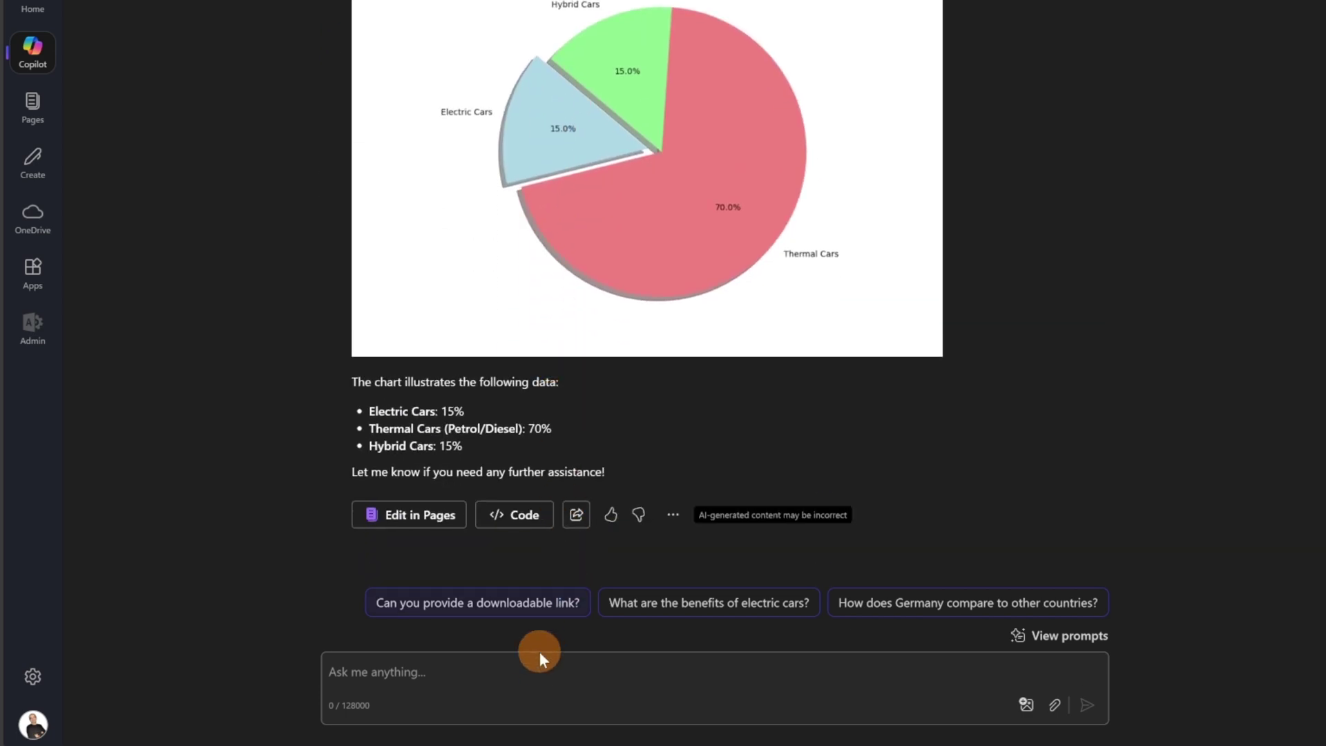
Start typing the follow-up 'could you give me the image of the bar chart instead?' in the chat box.
click(543, 670)
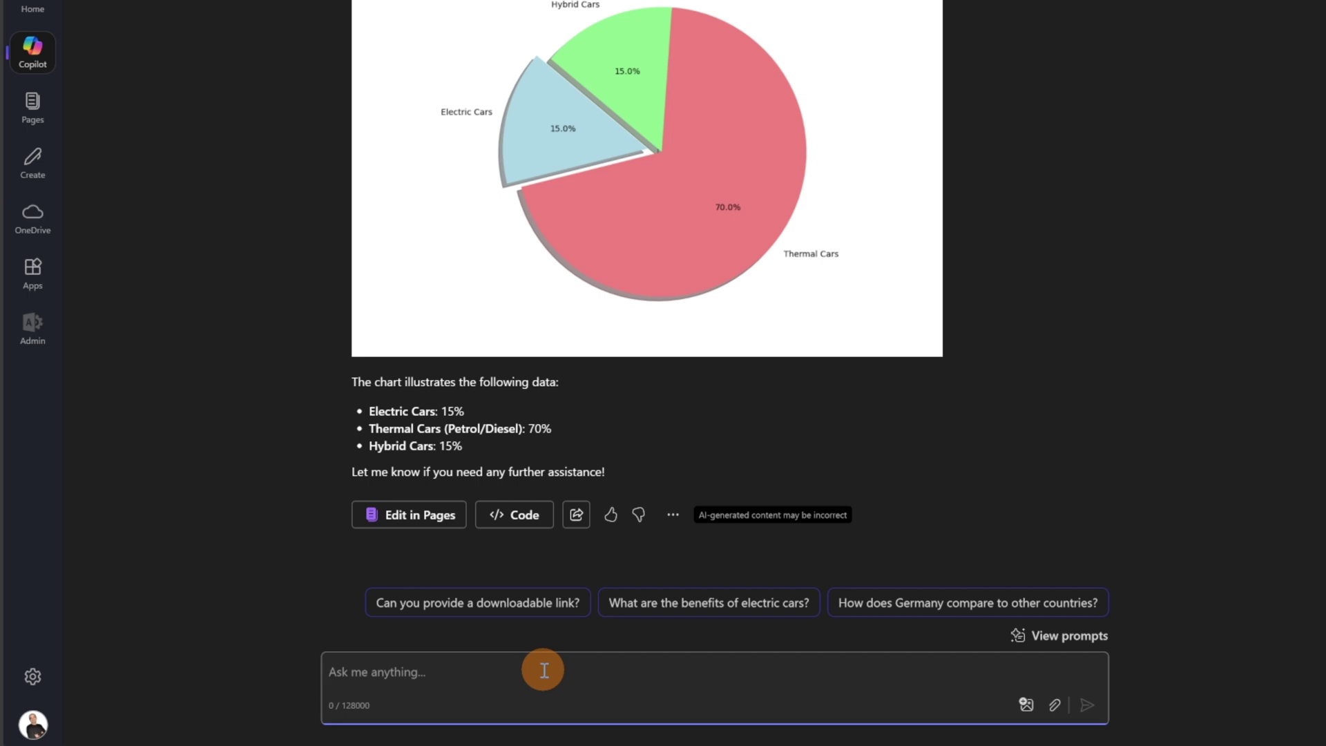
key(super+v)
key(Down)
key(Down)
key(Down)
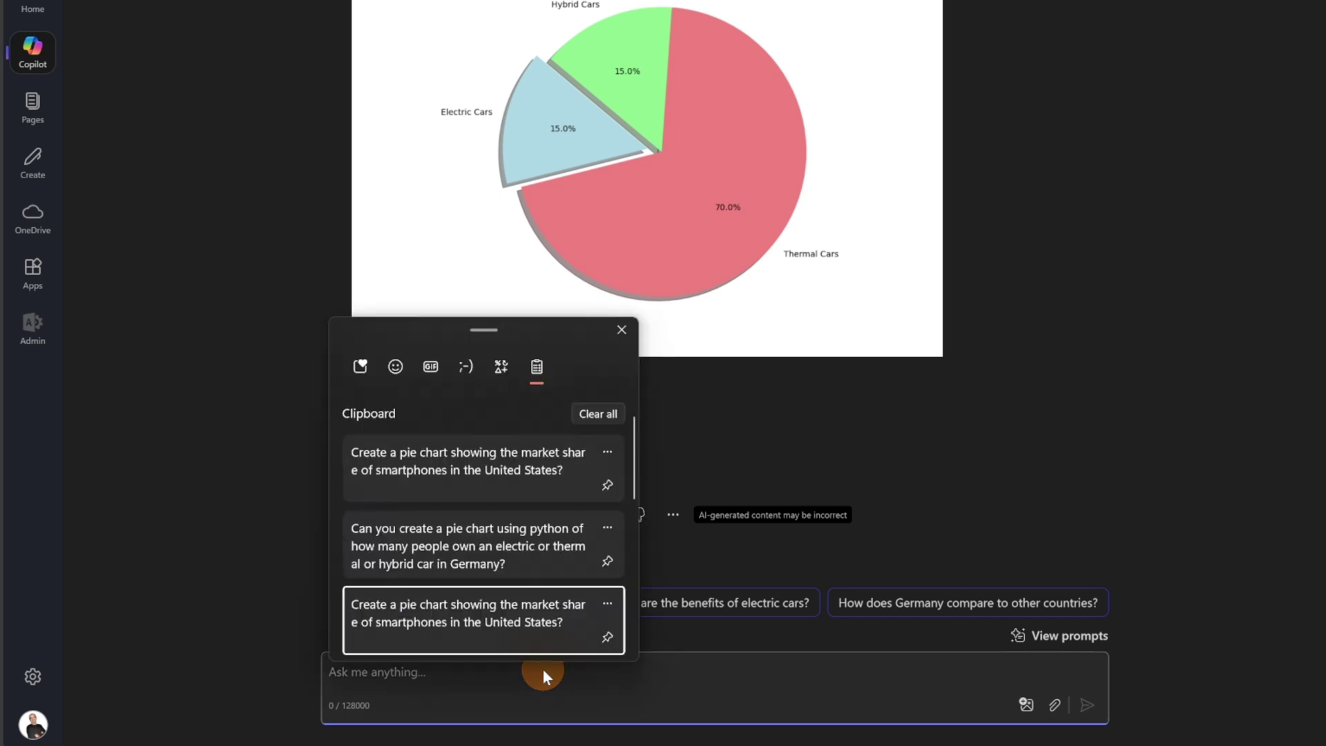
key(Escape)
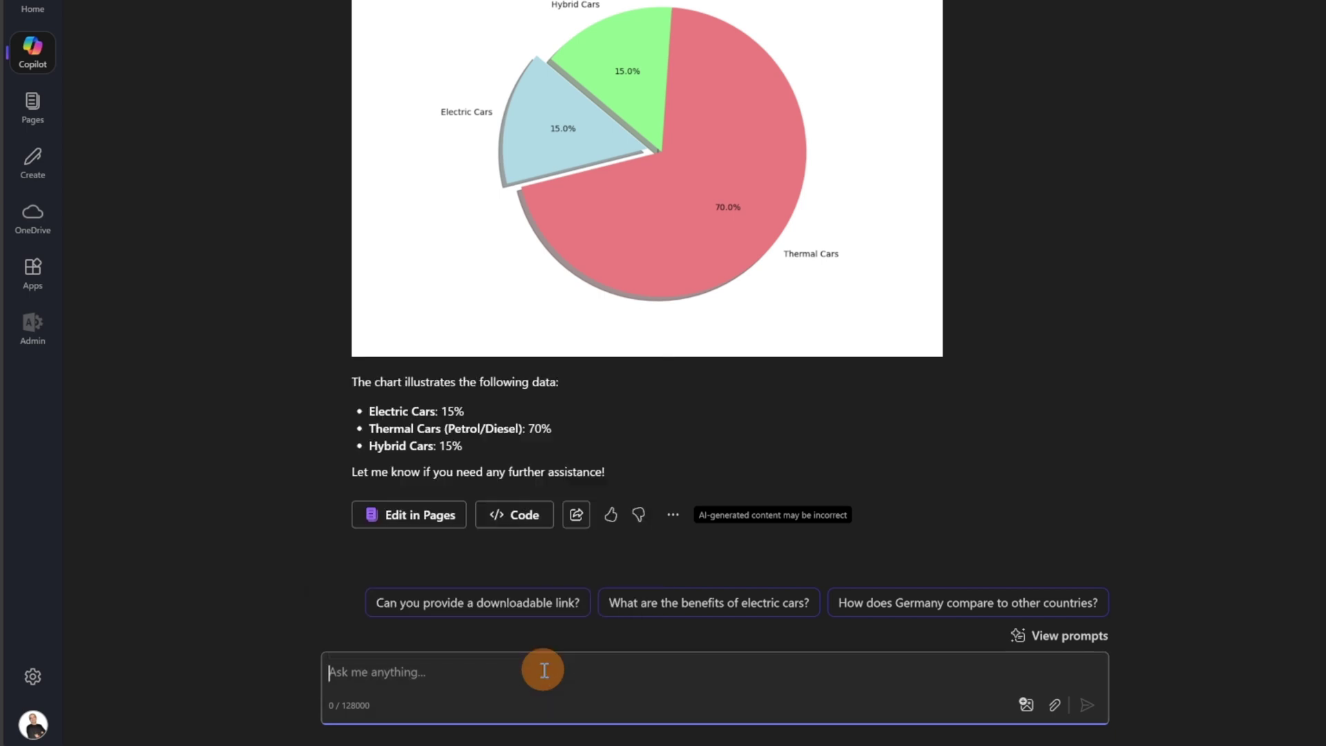
text(coul you)
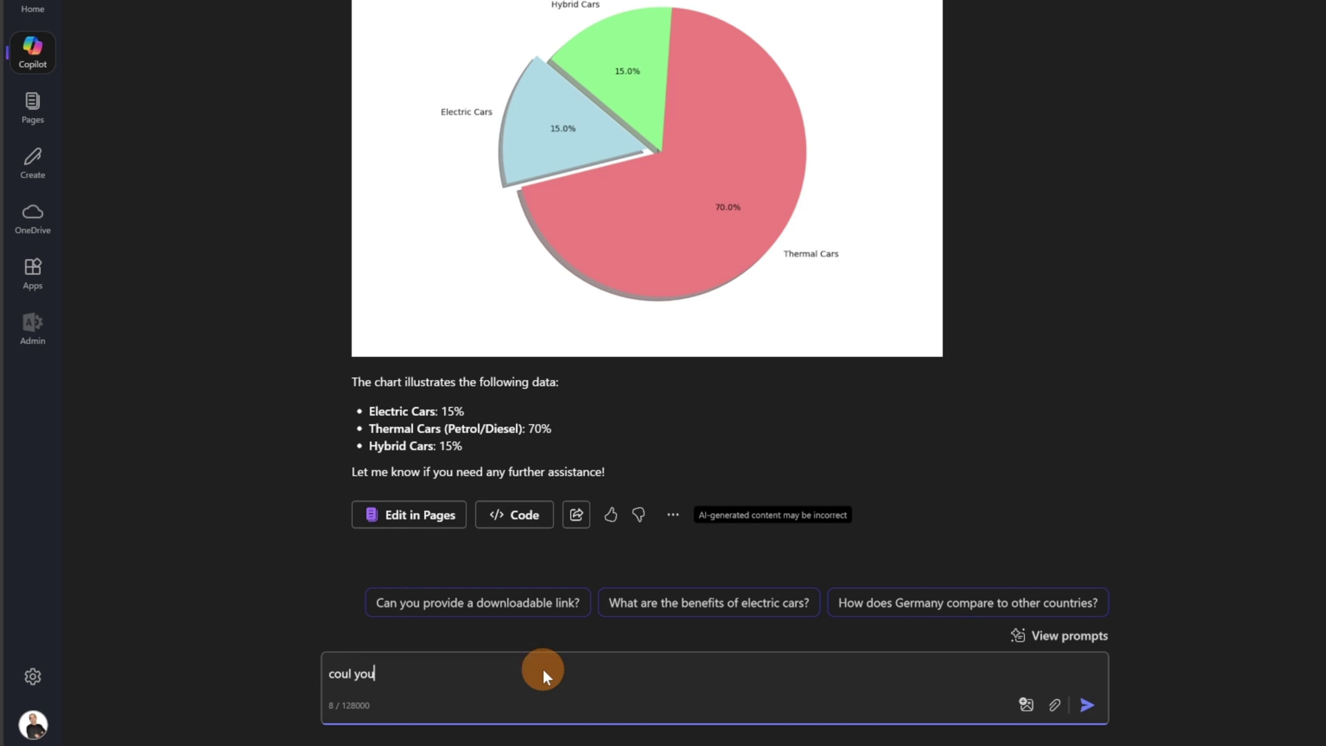
key(BackSpace)
key(BackSpace)
key(BackSpace)
key(BackSpace)
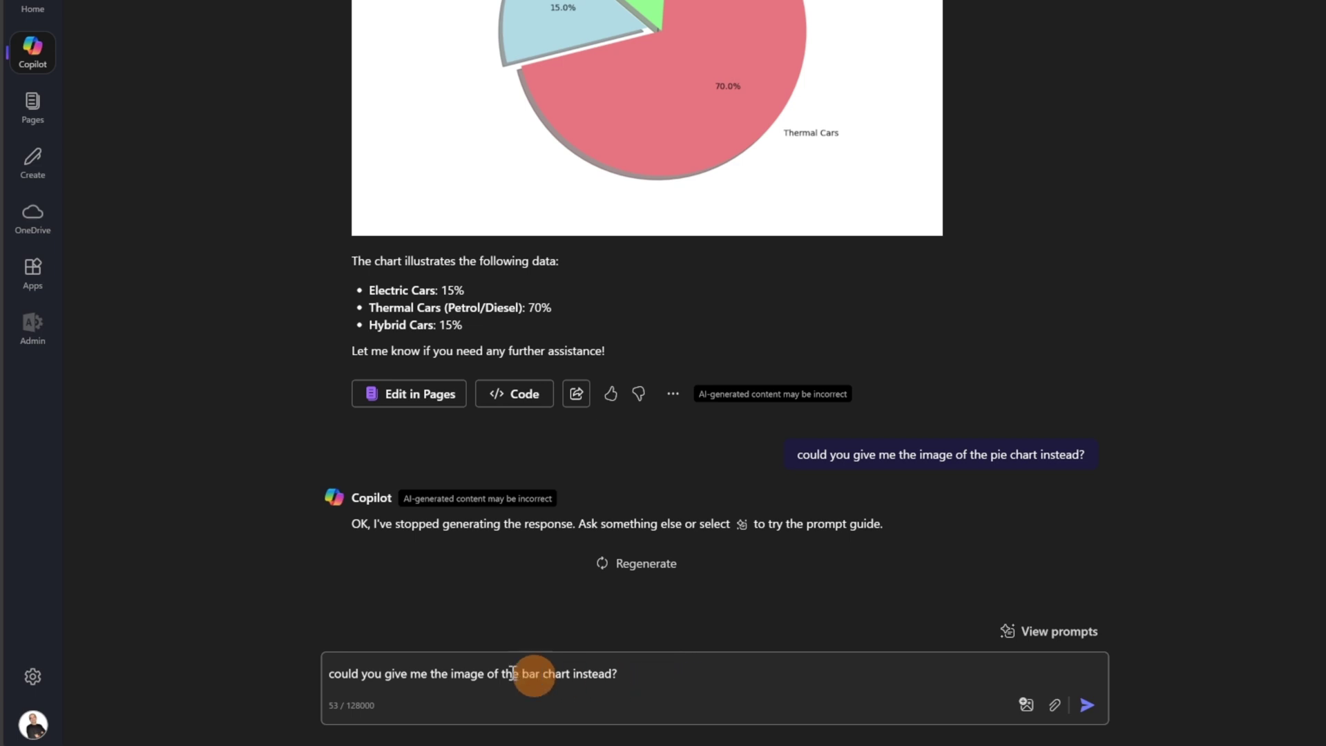
Send the bar chart request, then open the context menu on the returned German car ownership bar chart.
click(1087, 705)
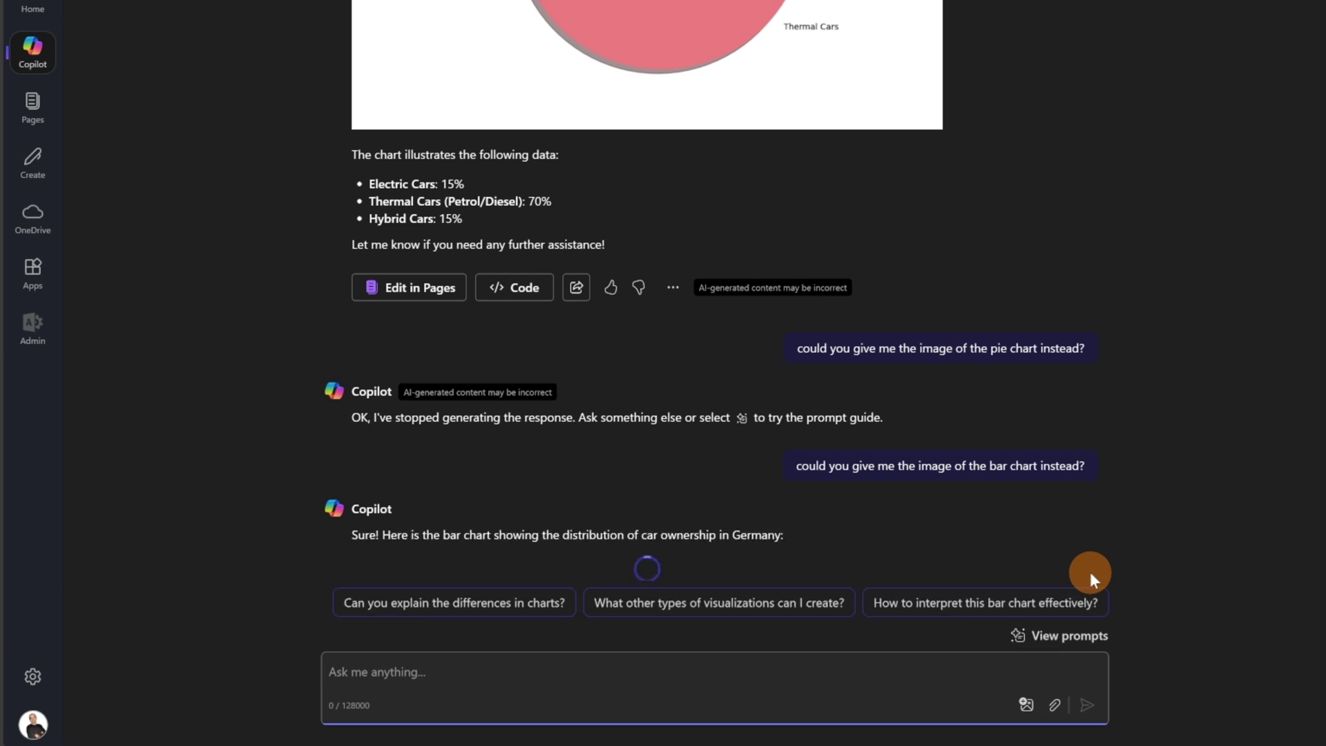
scroll(797, 438, down, 2)
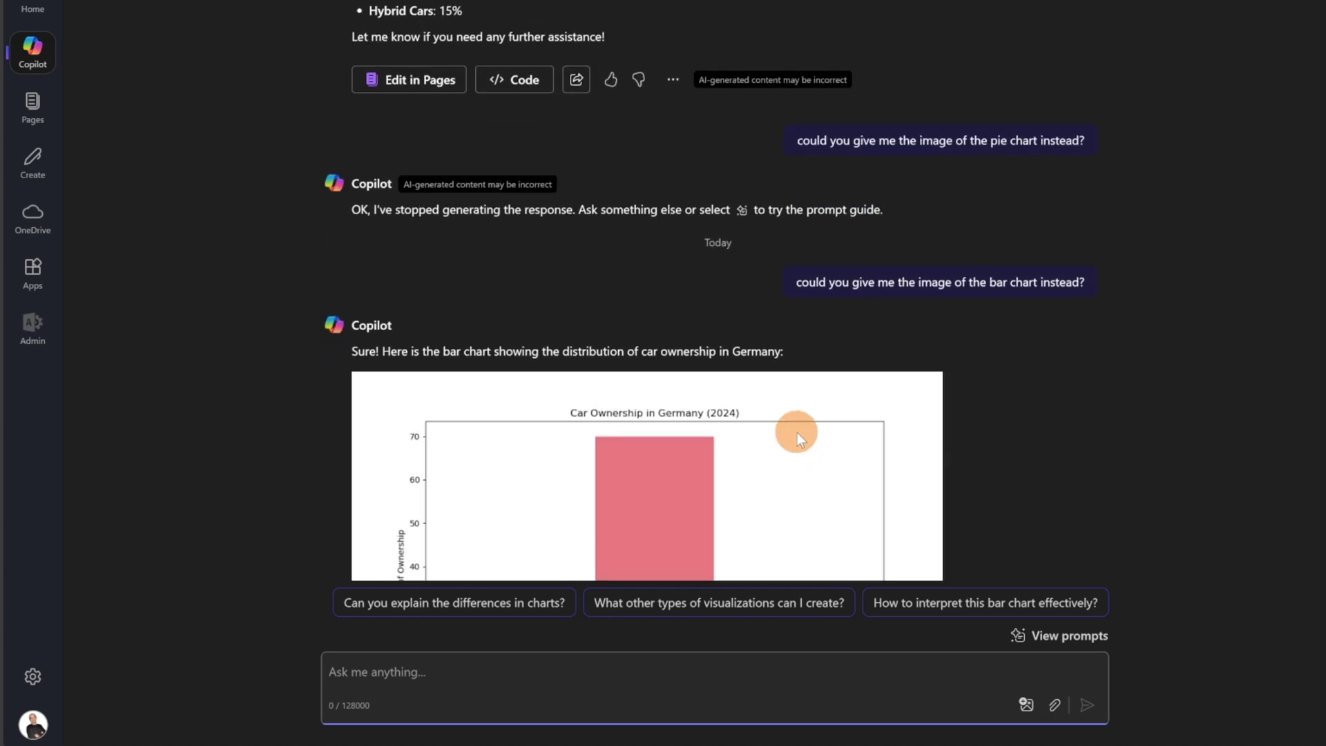
scroll(815, 408, down, 3)
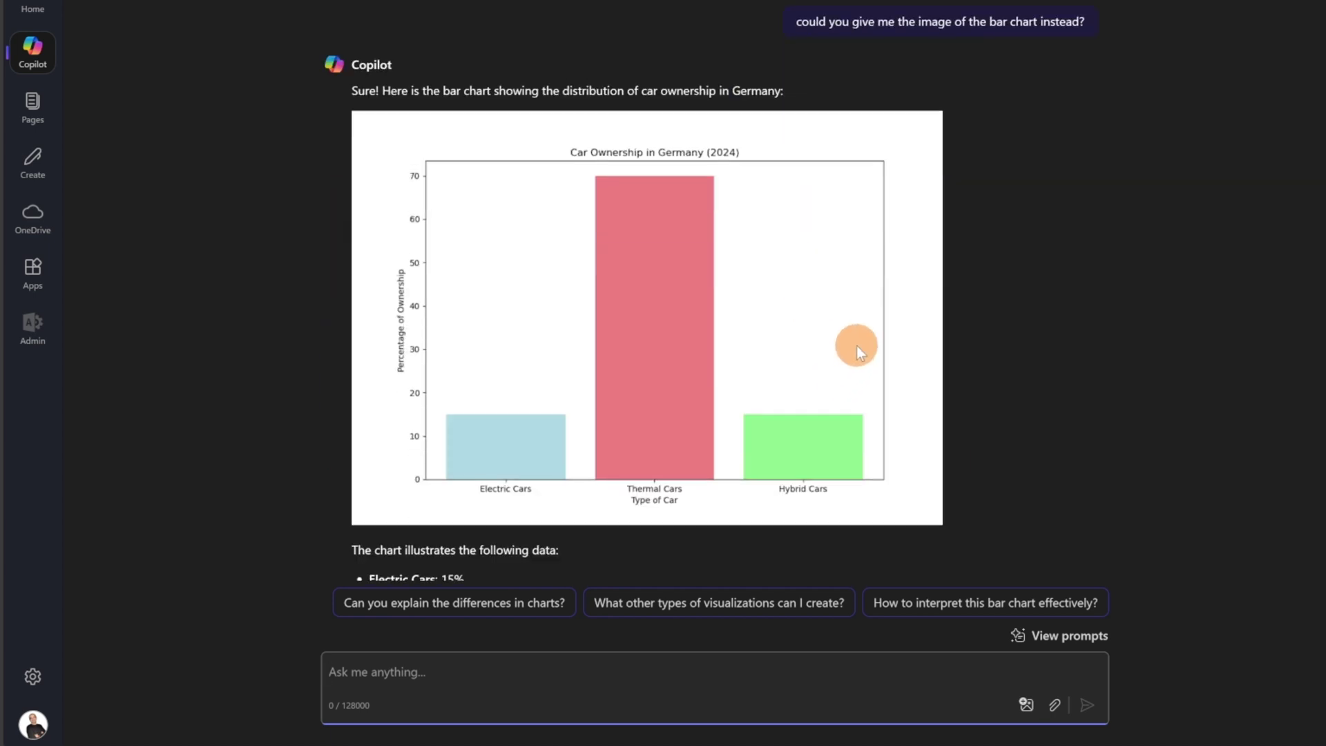
scroll(856, 345, down, 2)
right_click(776, 273)
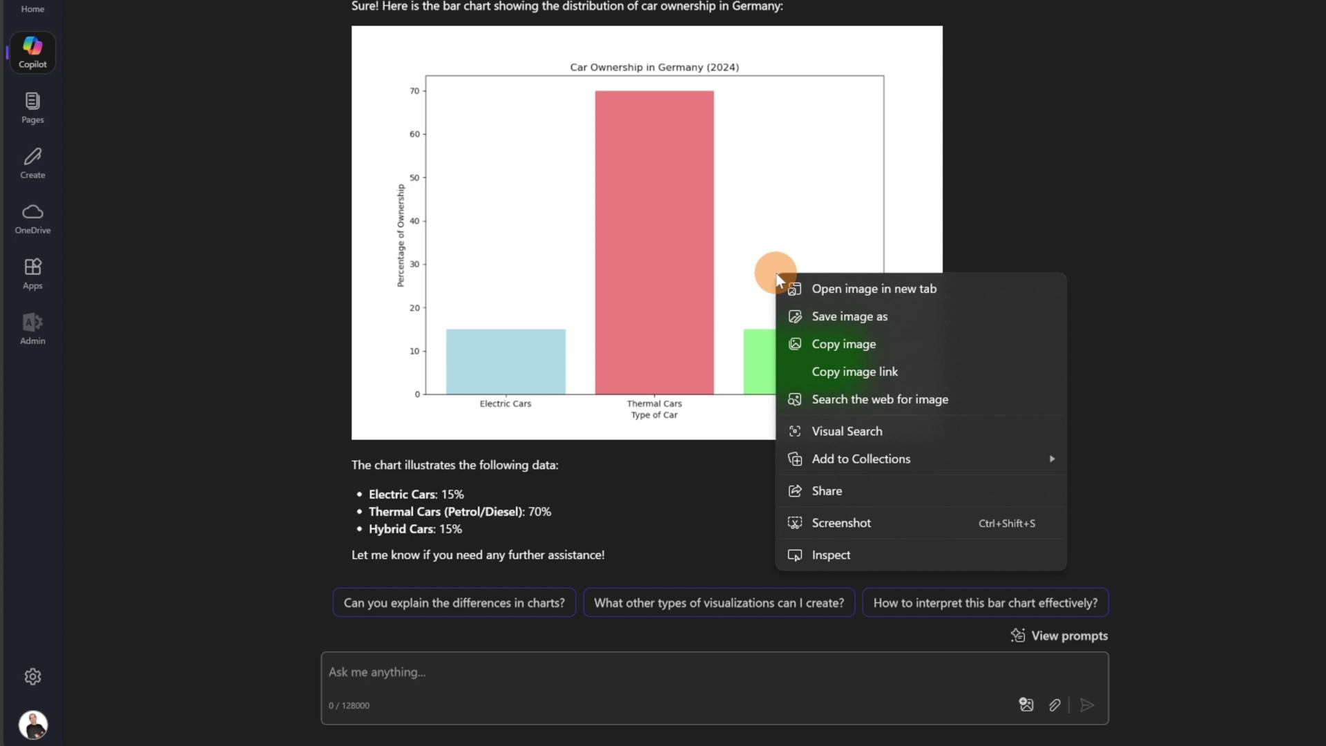